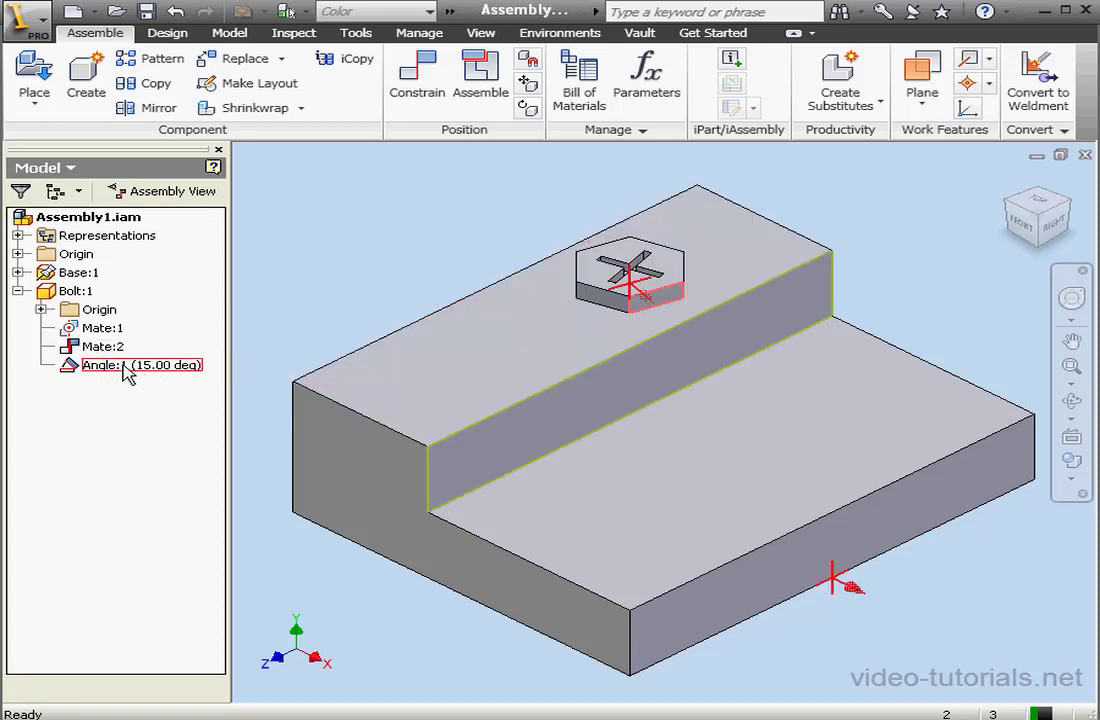
- Inspect the d1 and d2 dimensions driving Mate:2 and Angle:1, leaving them unchanged
{"action": "double_click", "coordinate": [100, 346]}
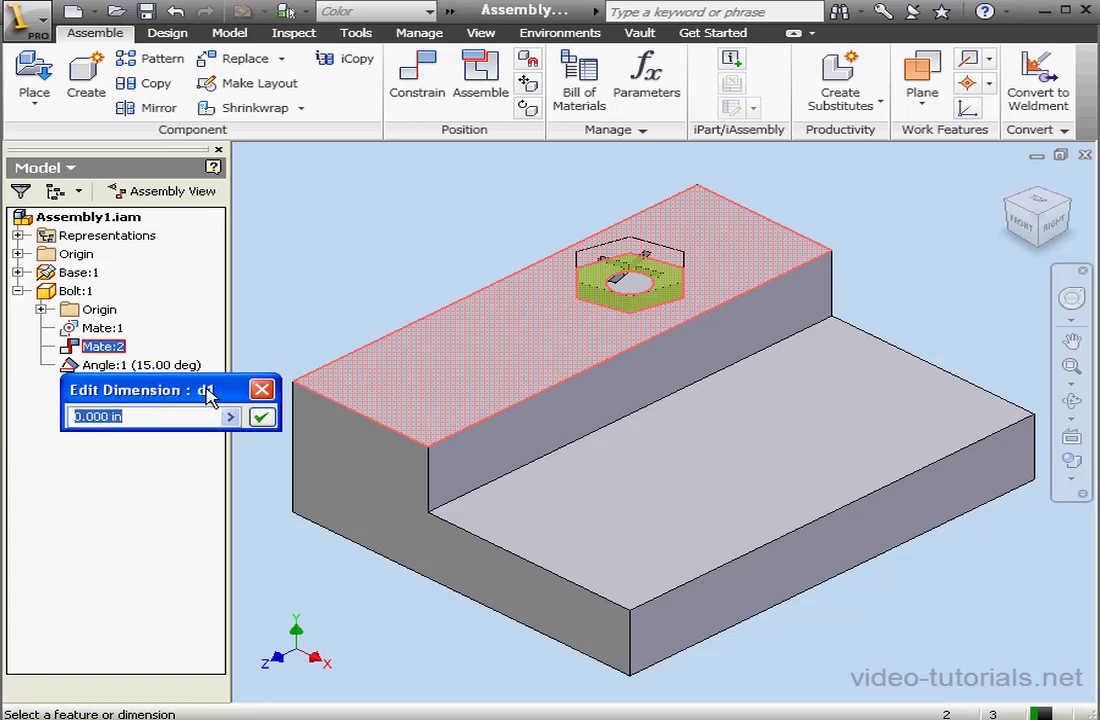
{"action": "left_click", "coordinate": [261, 389]}
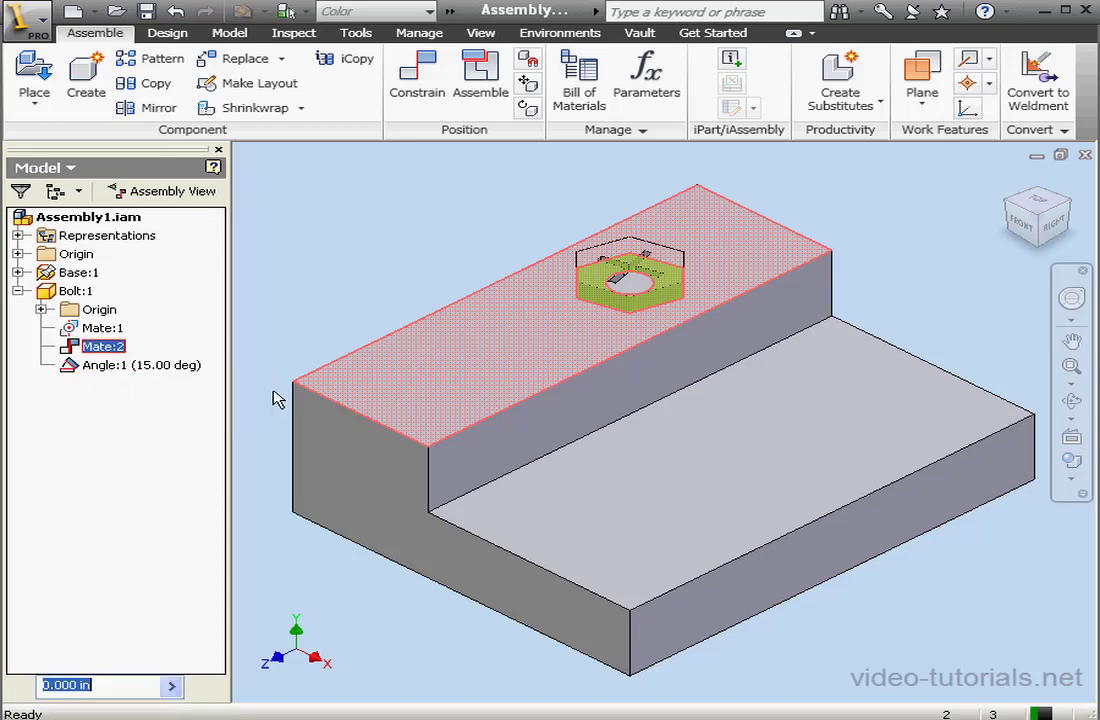
{"action": "double_click", "coordinate": [107, 366]}
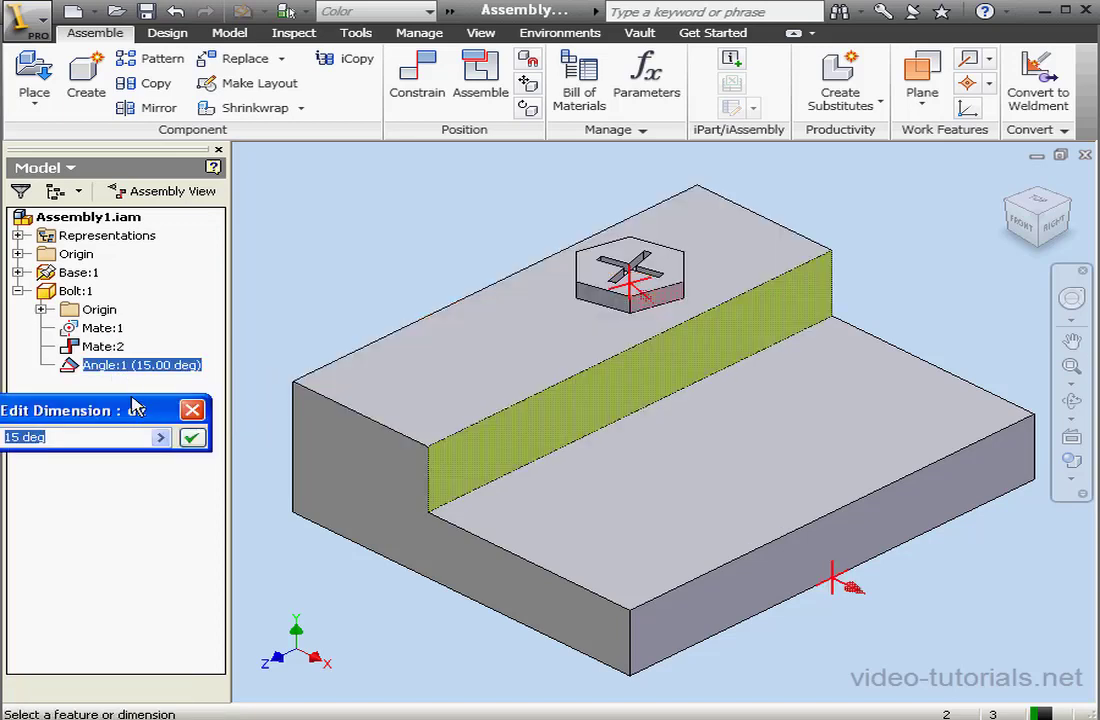
{"action": "left_click_drag", "start_coordinate": [128, 412], "coordinate": [190, 410]}
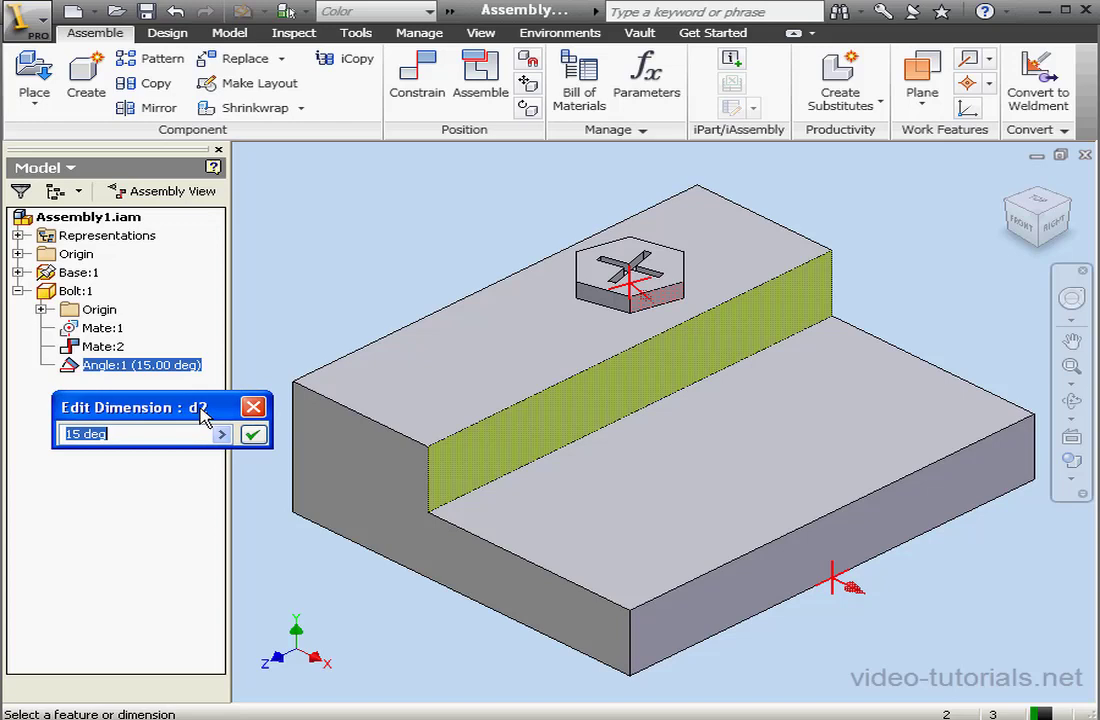
{"action": "left_click", "coordinate": [253, 407]}
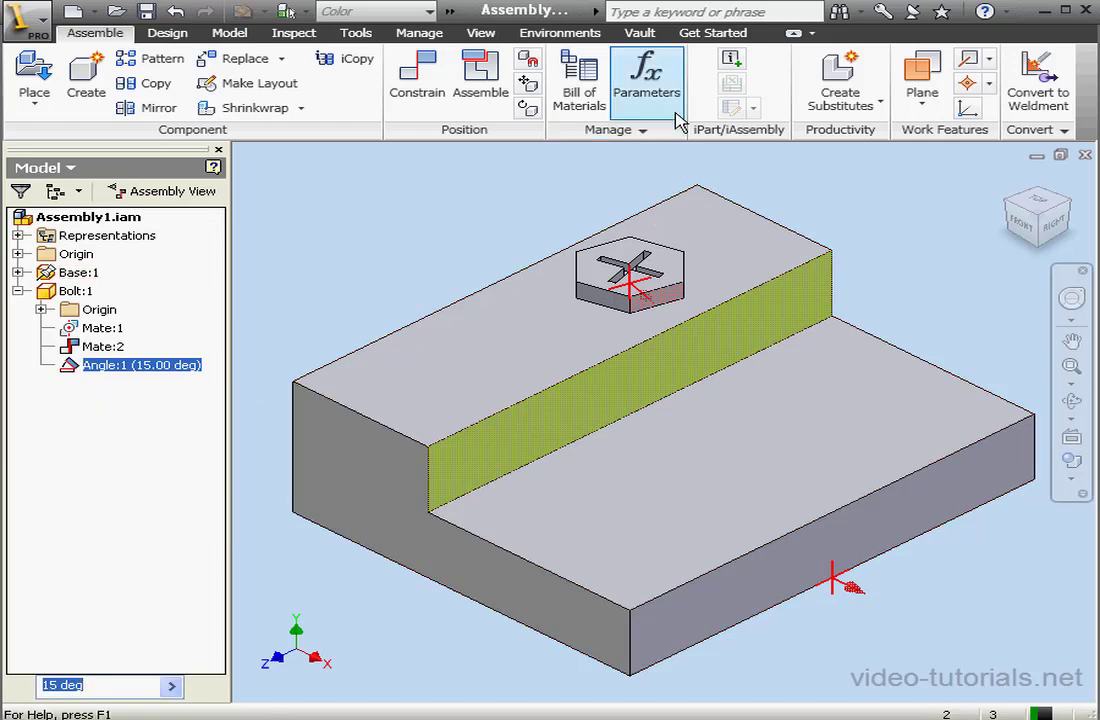
- Mark parameters d1 and d2 for export in the Parameters table
{"action": "left_click", "coordinate": [652, 80]}
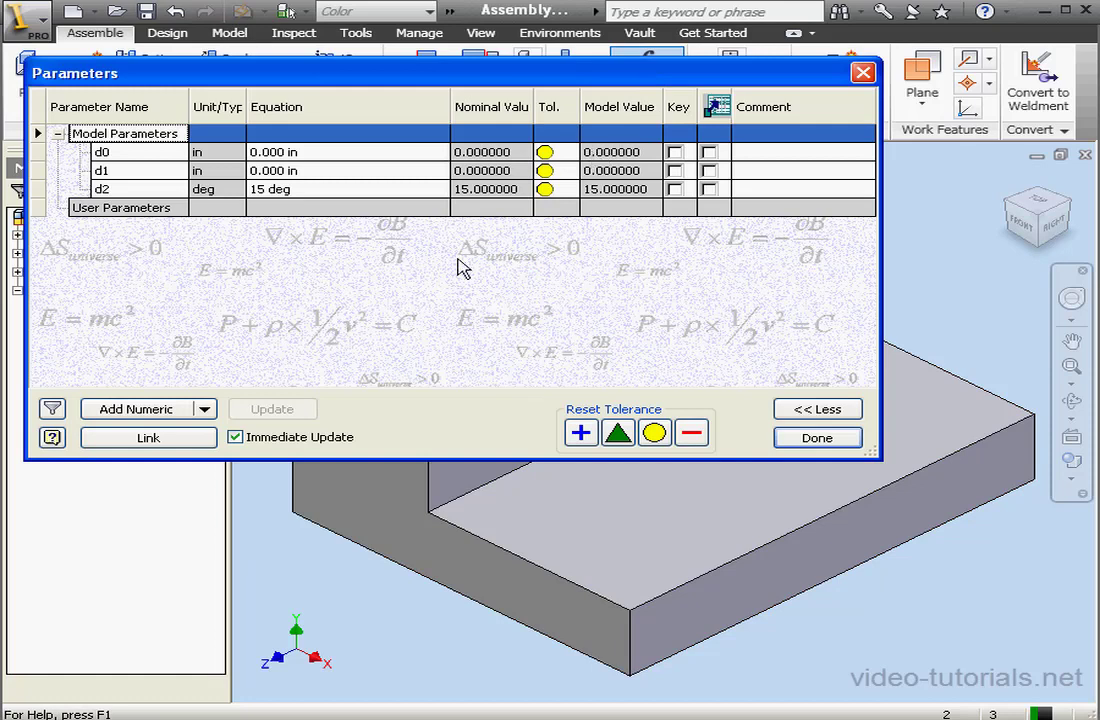
{"action": "left_click", "coordinate": [709, 172]}
{"action": "left_click", "coordinate": [709, 189]}
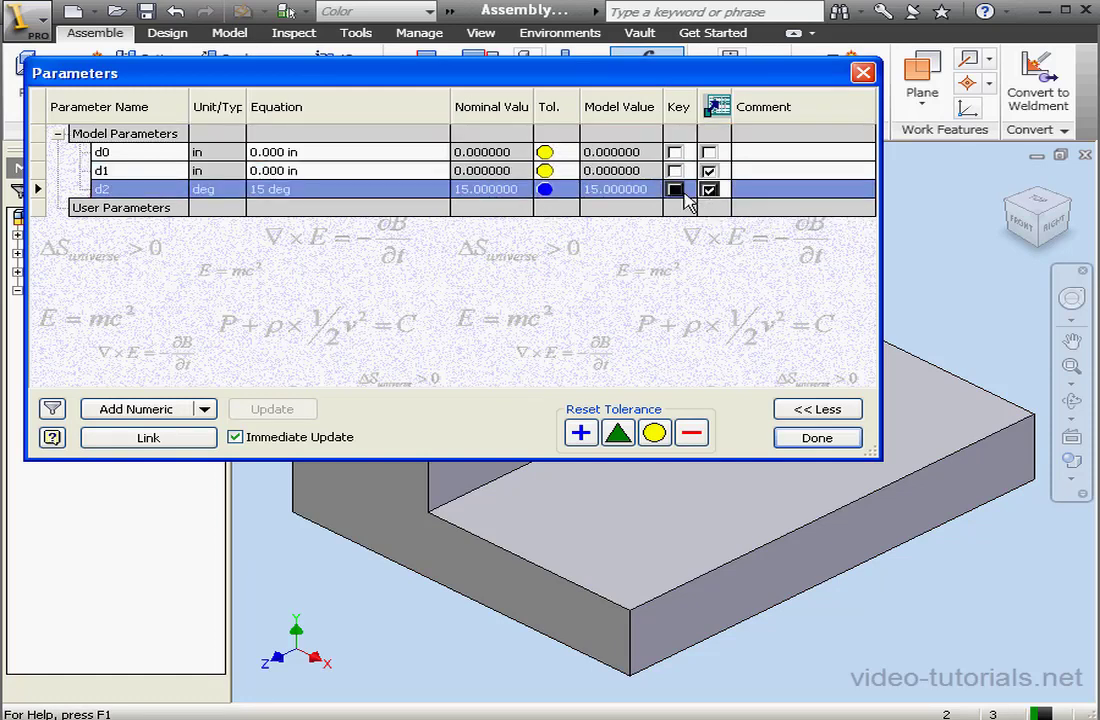
{"action": "left_click", "coordinate": [818, 440]}
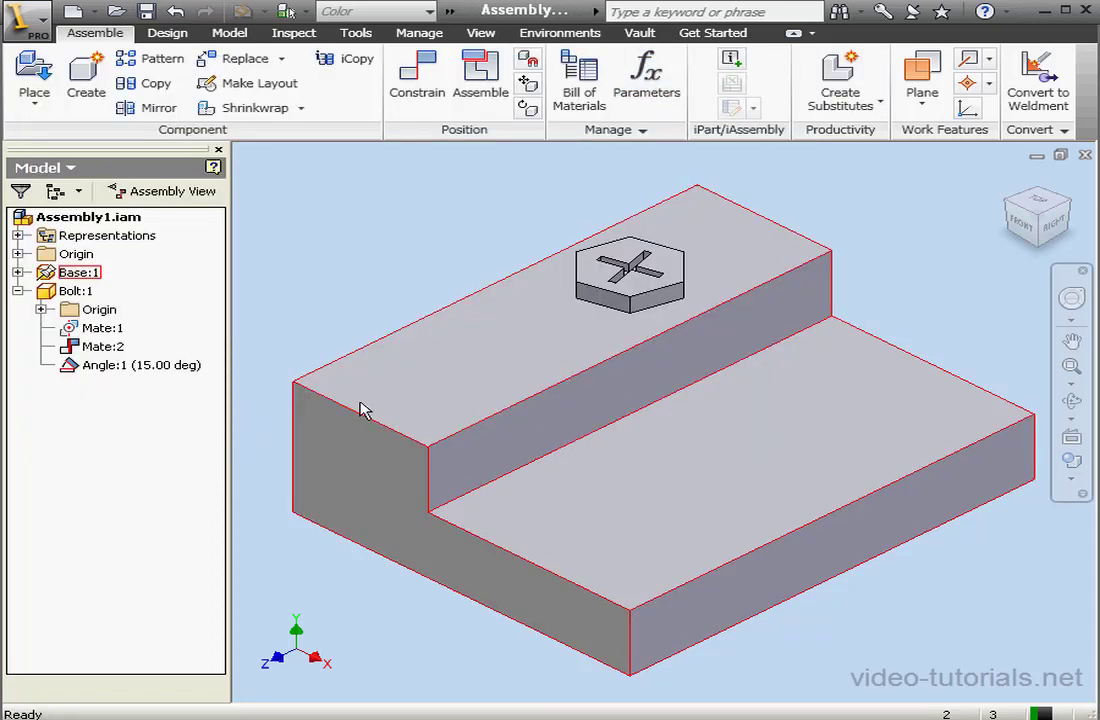
- Set the Angle:1 constraint value to 0 deg
{"action": "double_click", "coordinate": [150, 365]}
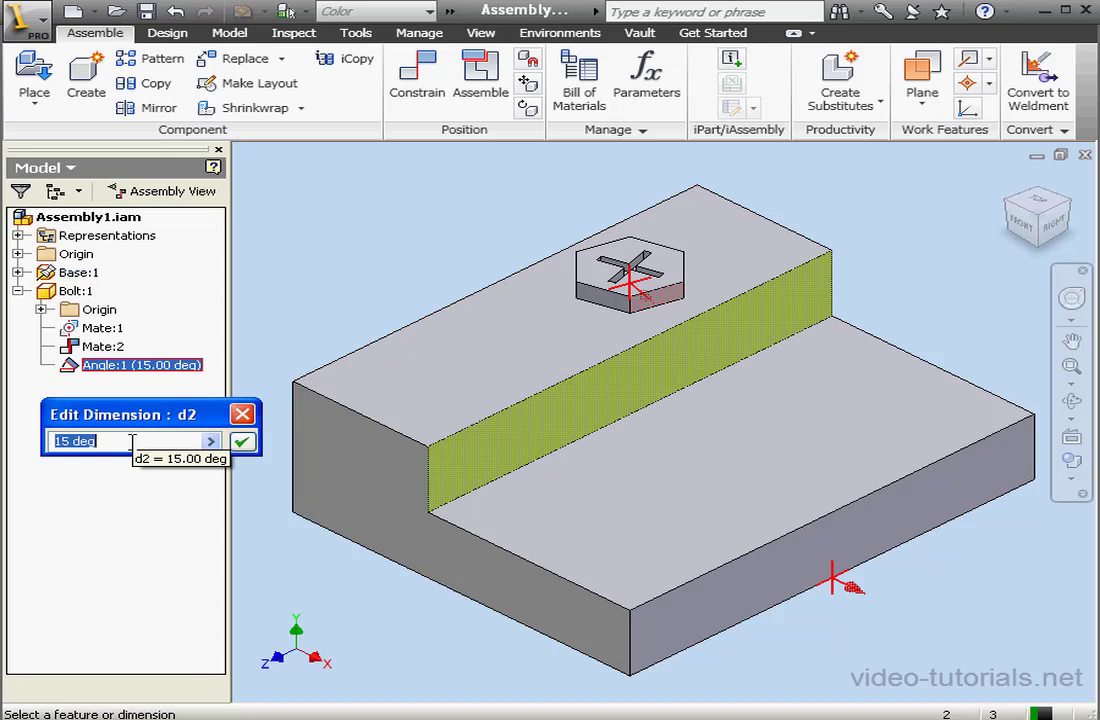
{"action": "type", "text": "0"}
{"action": "left_click", "coordinate": [241, 441]}
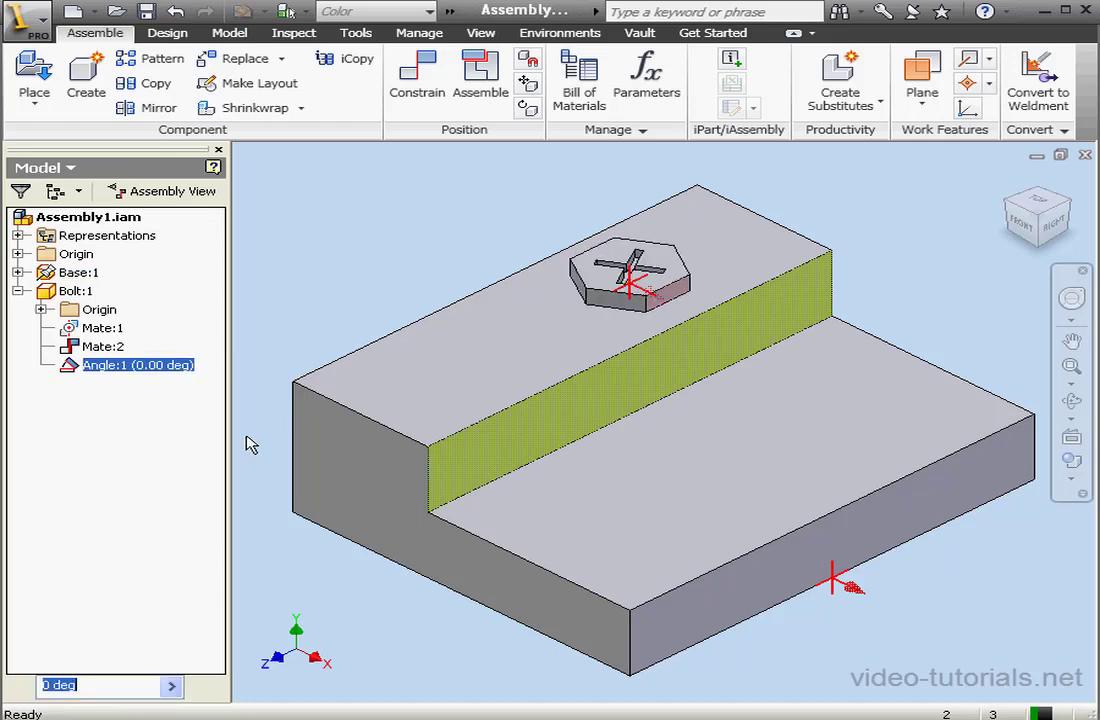
- Switch to Inventor Studio, add d1 and d2 as Parameter Favorites, and expand Animation Favorites
{"action": "left_click", "coordinate": [560, 32]}
{"action": "left_click", "coordinate": [226, 90]}
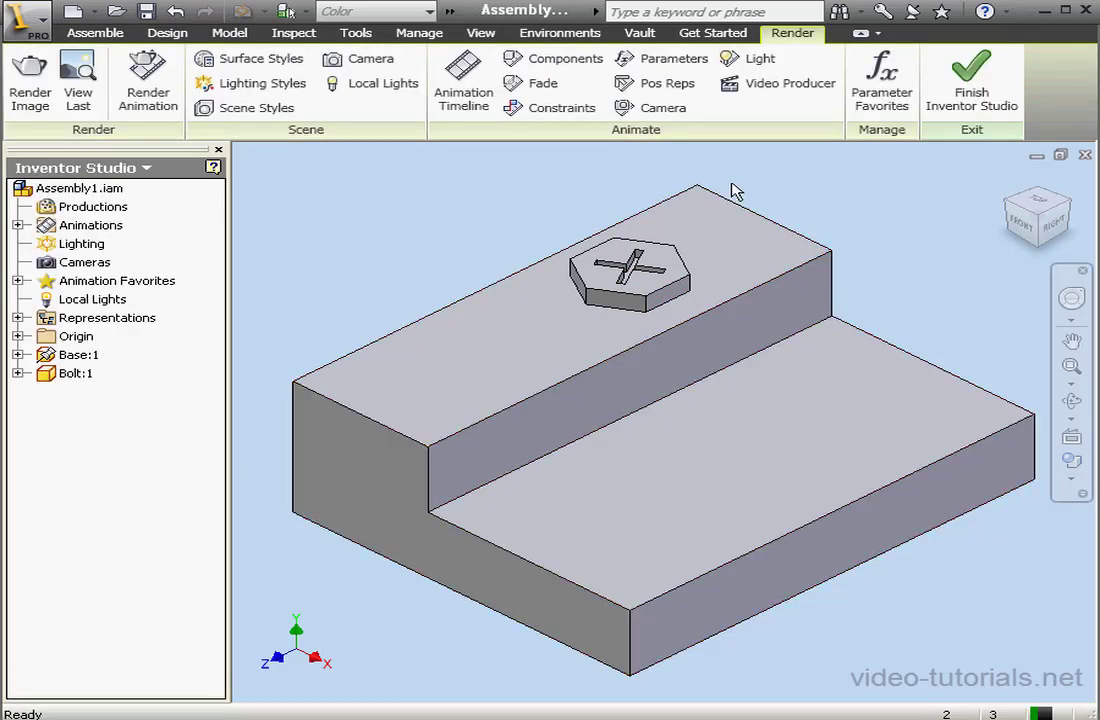
{"action": "left_click", "coordinate": [881, 82]}
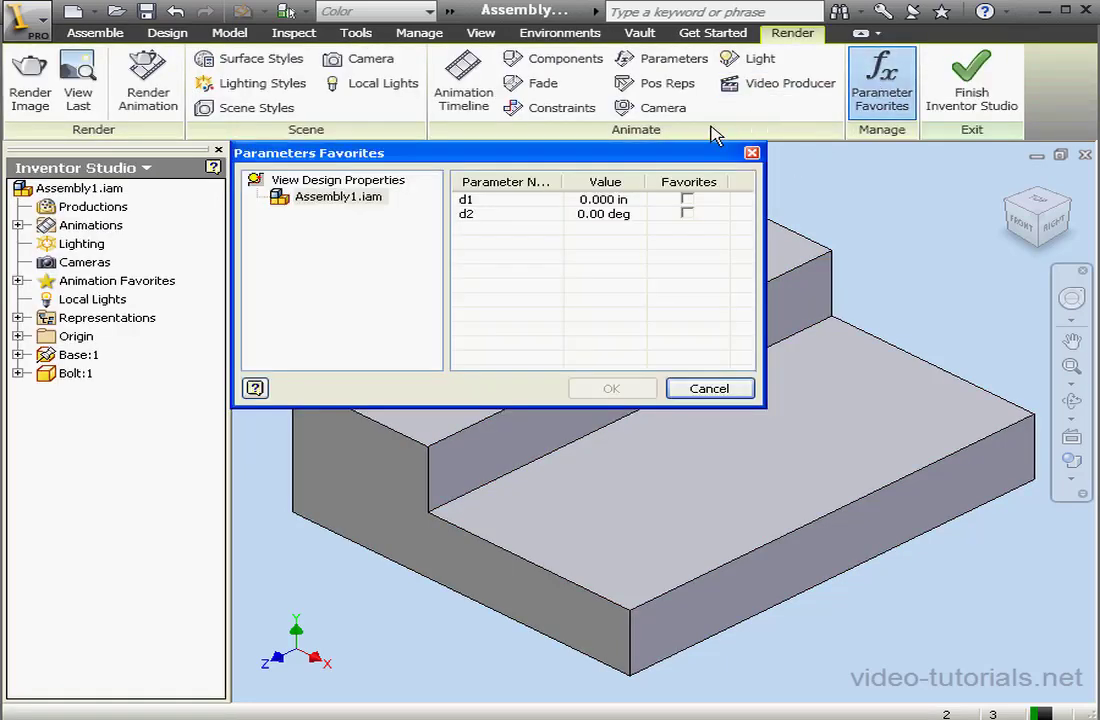
{"action": "left_click", "coordinate": [687, 199]}
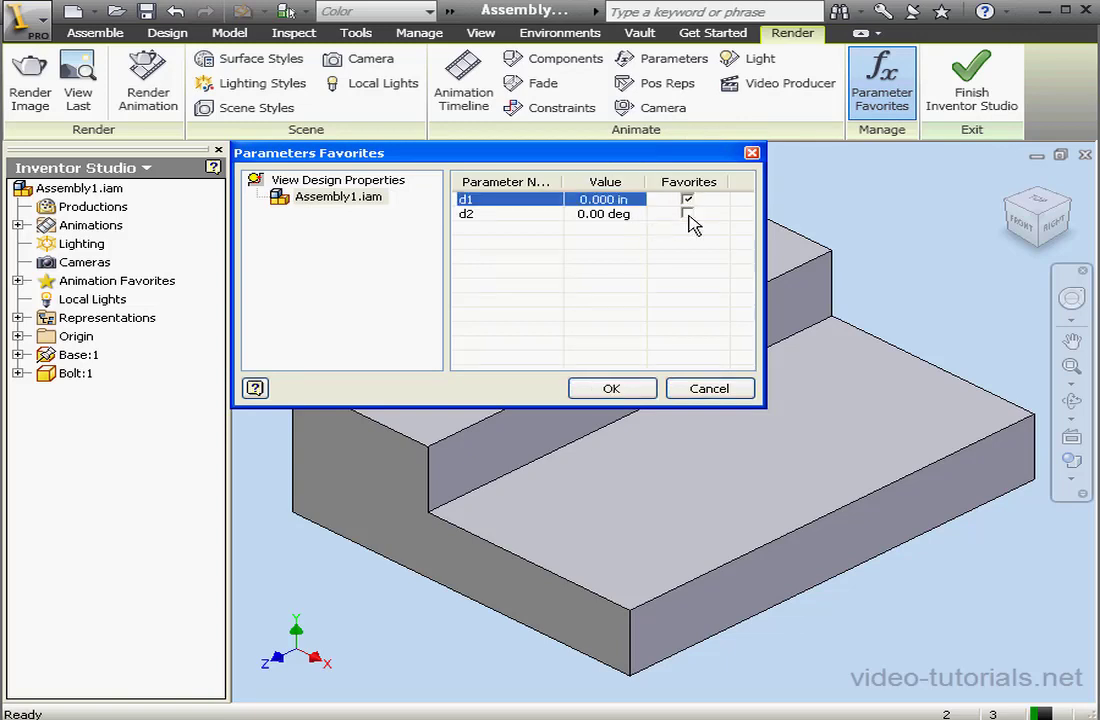
{"action": "left_click", "coordinate": [687, 213]}
{"action": "left_click", "coordinate": [636, 390]}
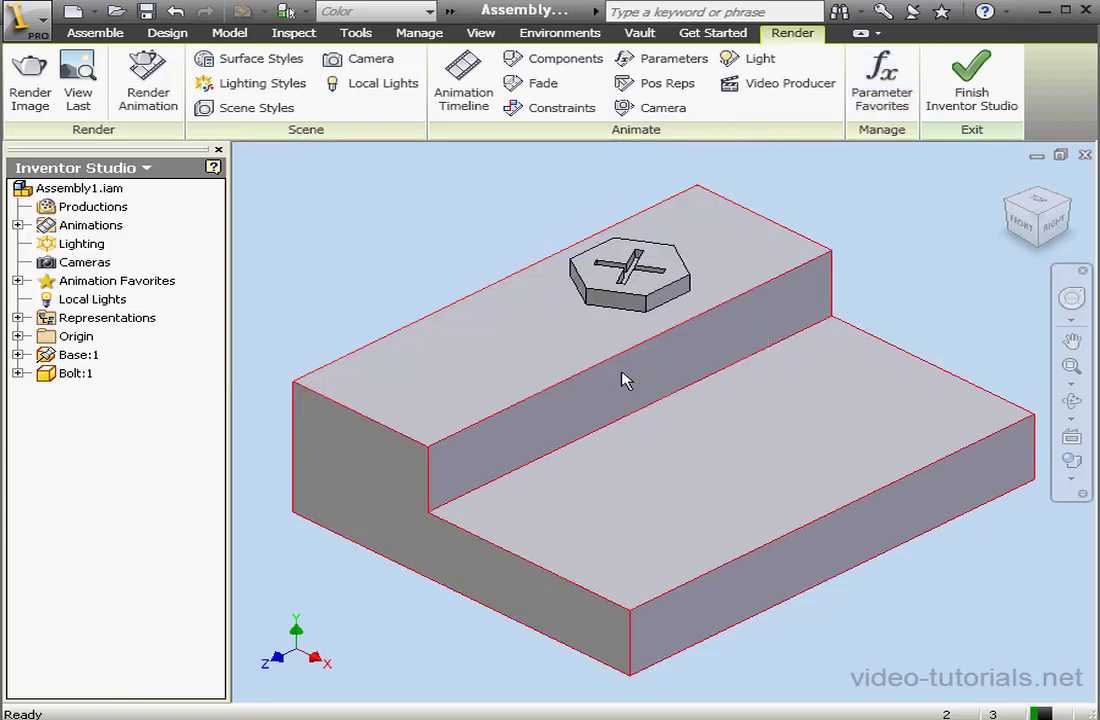
{"action": "left_click", "coordinate": [17, 281]}
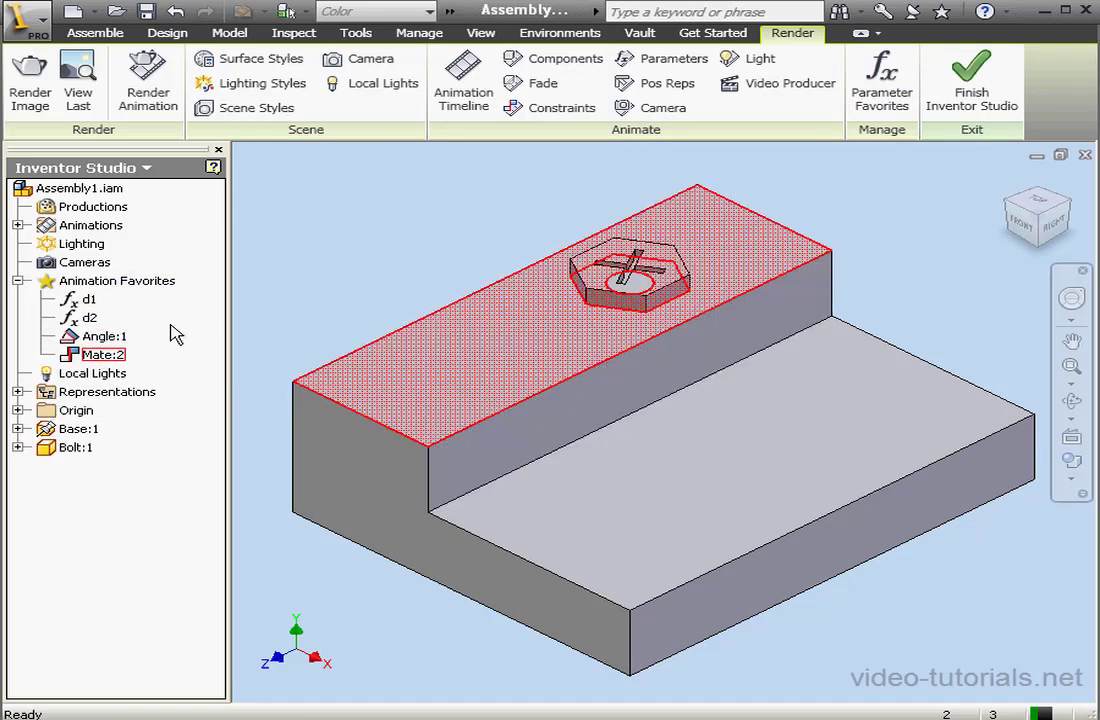
- Float the Animation Timeline over the model and expand it to show the track list
{"action": "left_click", "coordinate": [482, 80]}
{"action": "left_click_drag", "start_coordinate": [727, 608], "coordinate": [633, 96]}
{"action": "left_click", "coordinate": [945, 112]}
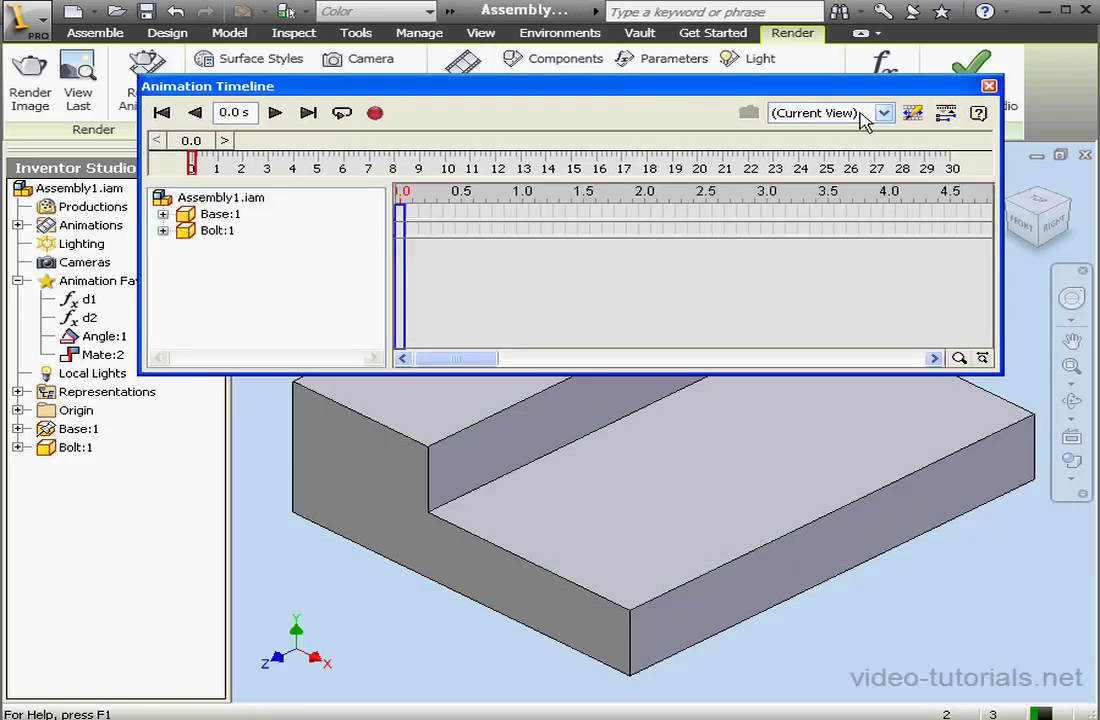
{"action": "left_click_drag", "start_coordinate": [810, 84], "coordinate": [820, 366]}
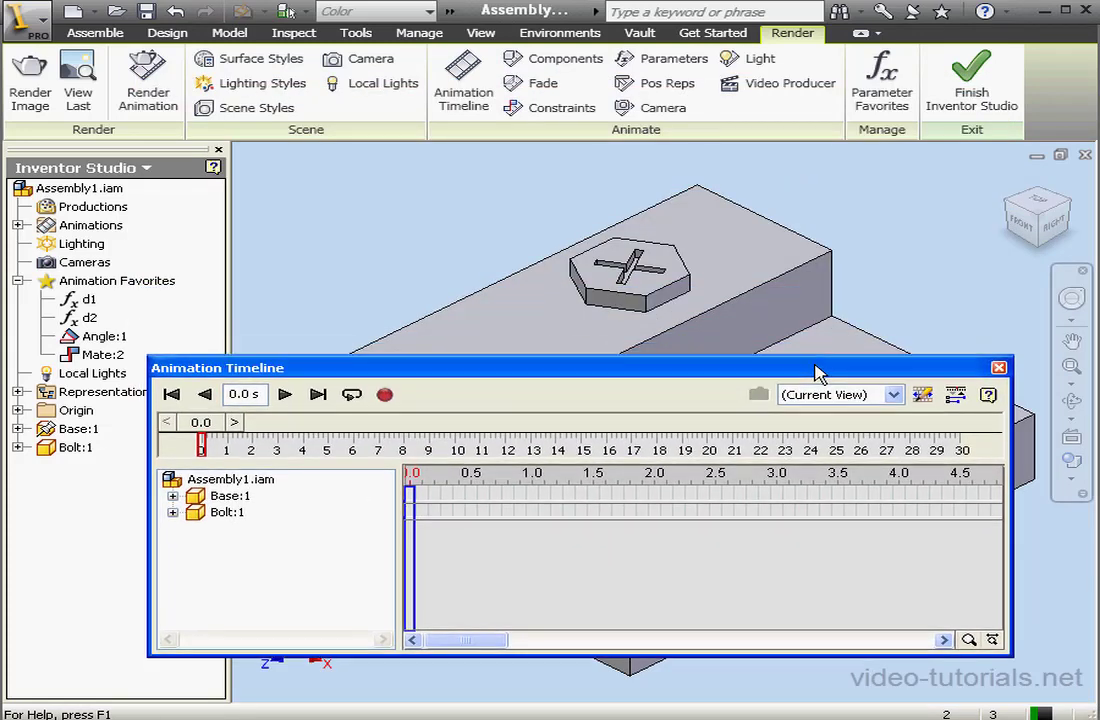
- Expand Base:1 and Bolt:1 to reveal their Angle:1 and Mate:2 constraint tracks
{"action": "left_click", "coordinate": [172, 496]}
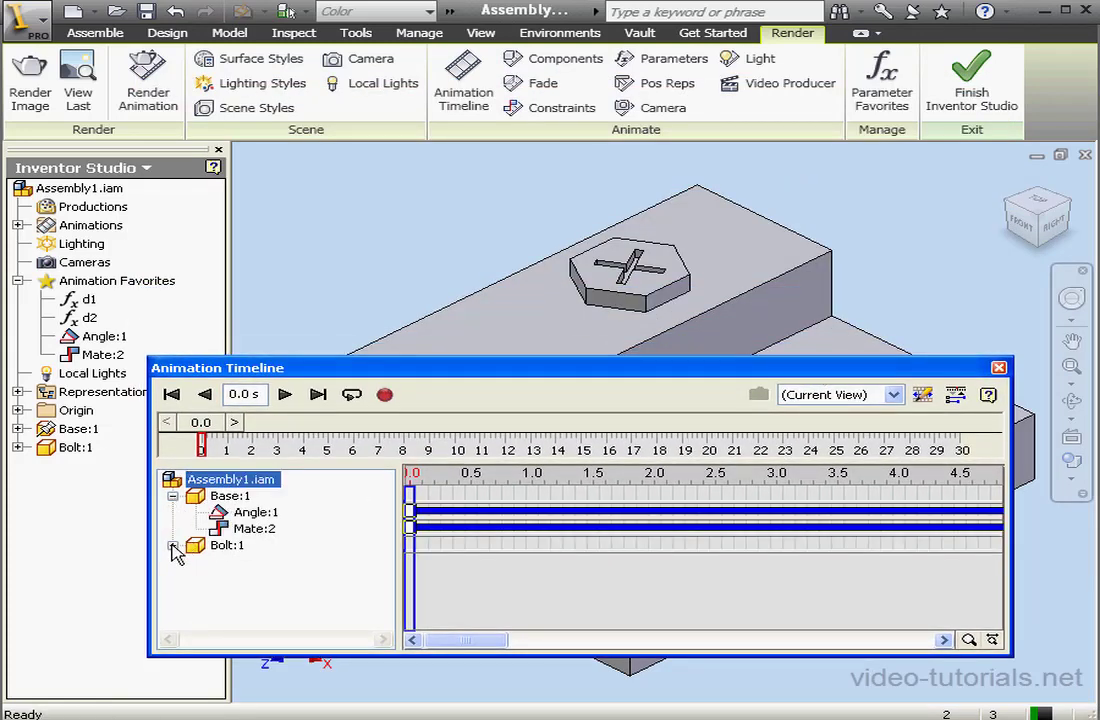
{"action": "left_click", "coordinate": [172, 545]}
{"action": "mouse_move", "coordinate": [201, 424]}
{"action": "left_mouse_down"}
{"action": "mouse_move", "coordinate": [340, 430]}
{"action": "mouse_move", "coordinate": [201, 425]}
{"action": "left_mouse_up"}
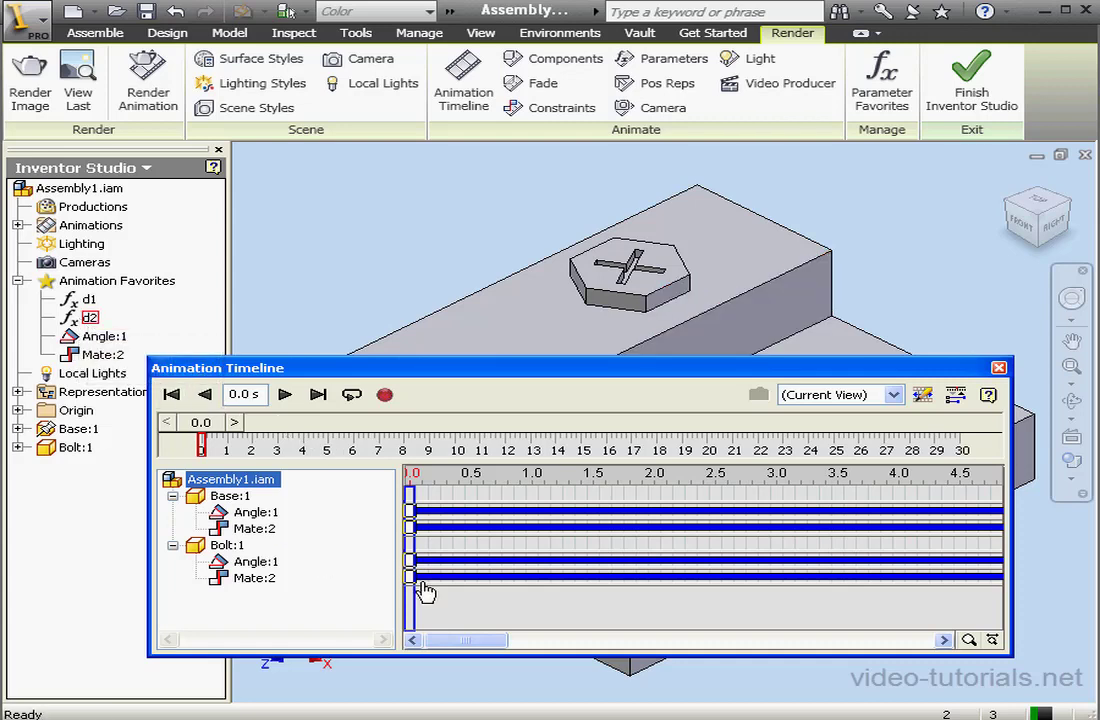
{"action": "mouse_move", "coordinate": [420, 571]}
{"action": "mouse_move", "coordinate": [485, 578]}
- Try animating parameter d1 and dismiss the conflicting-track warning
{"action": "right_click", "coordinate": [90, 300]}
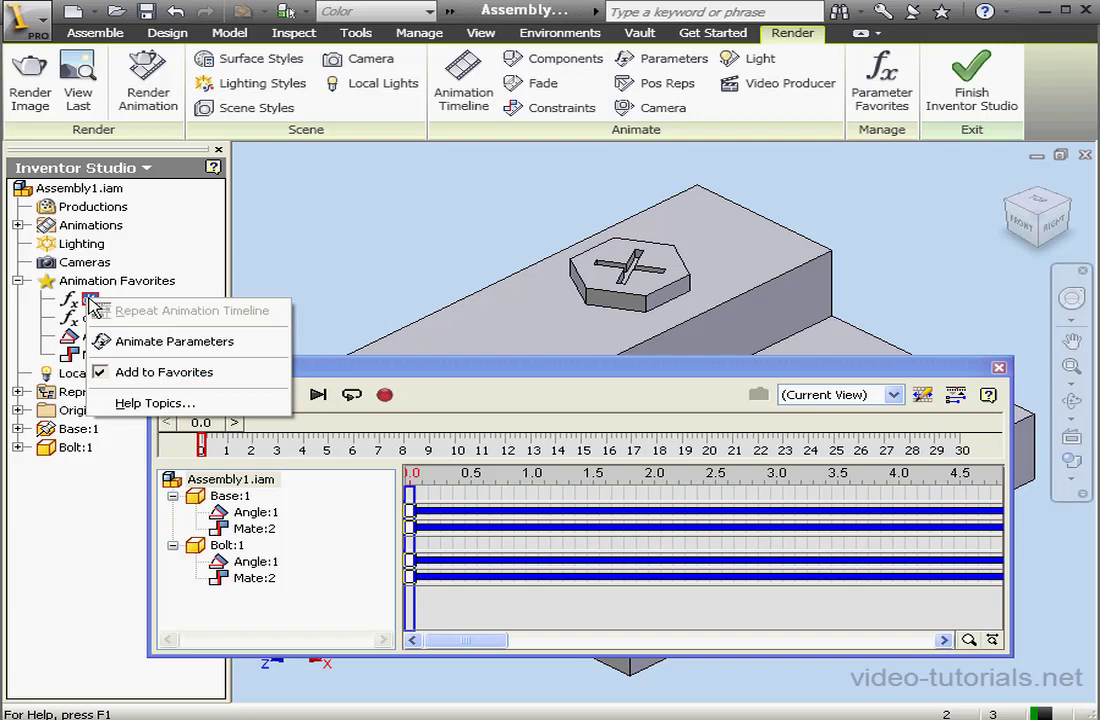
{"action": "left_click", "coordinate": [127, 343]}
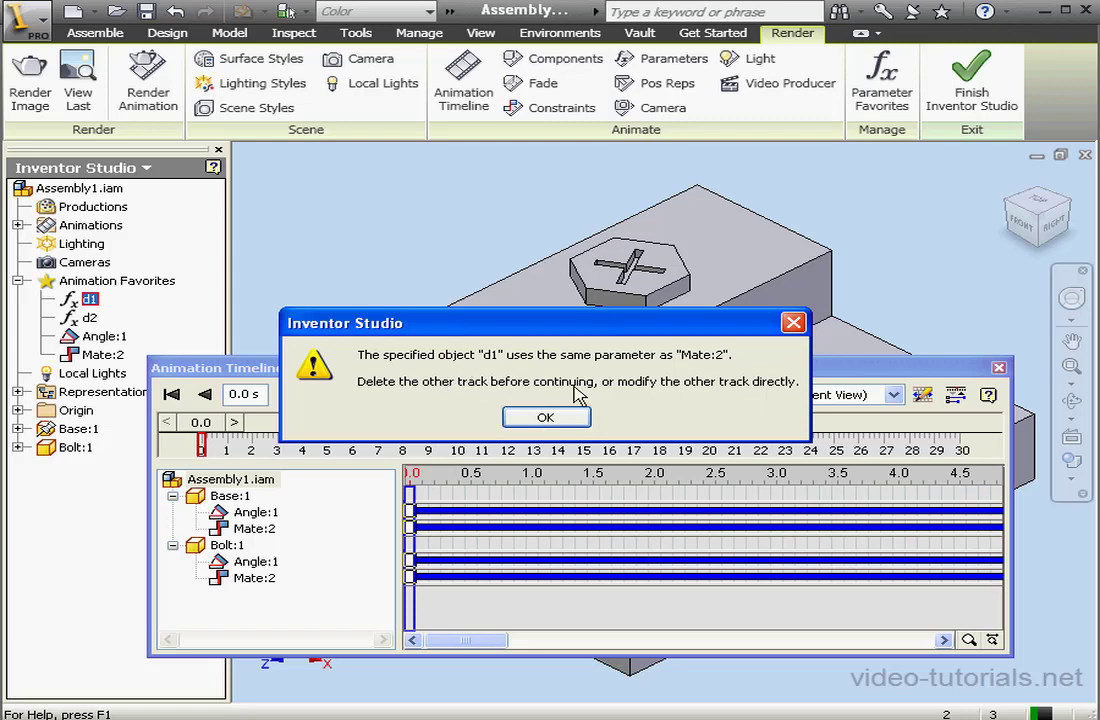
{"action": "left_click", "coordinate": [568, 418]}
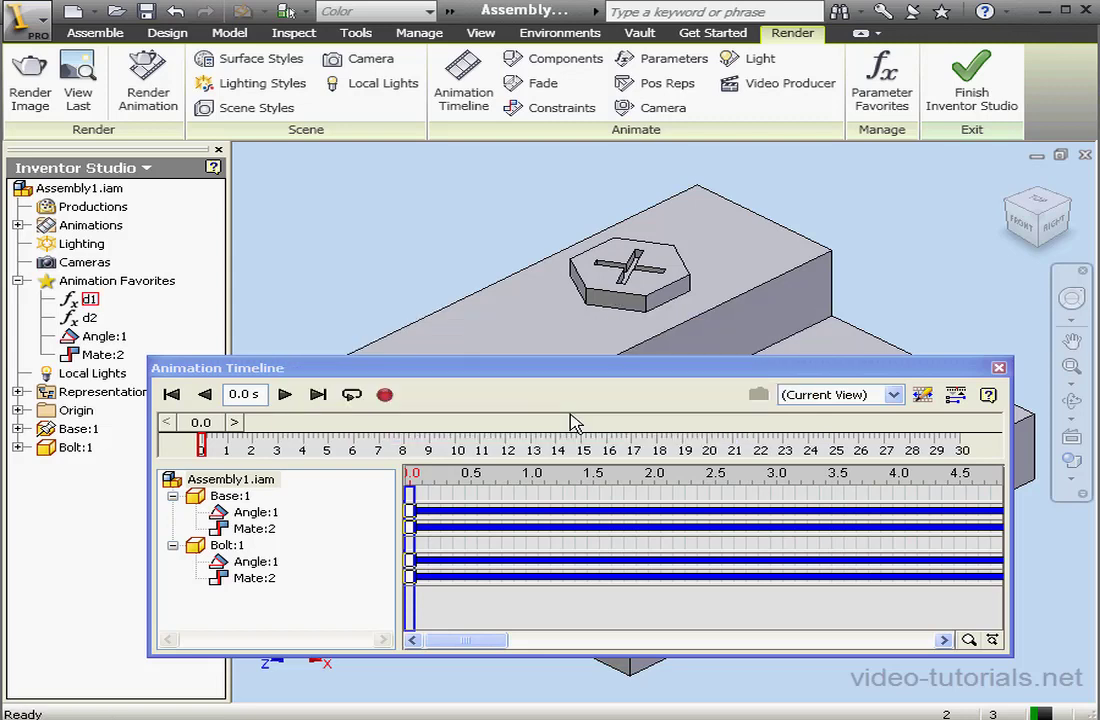
- Delete the bolt's Mate:2 and Angle:1 constraint actions from the timeline
{"action": "right_click", "coordinate": [505, 585]}
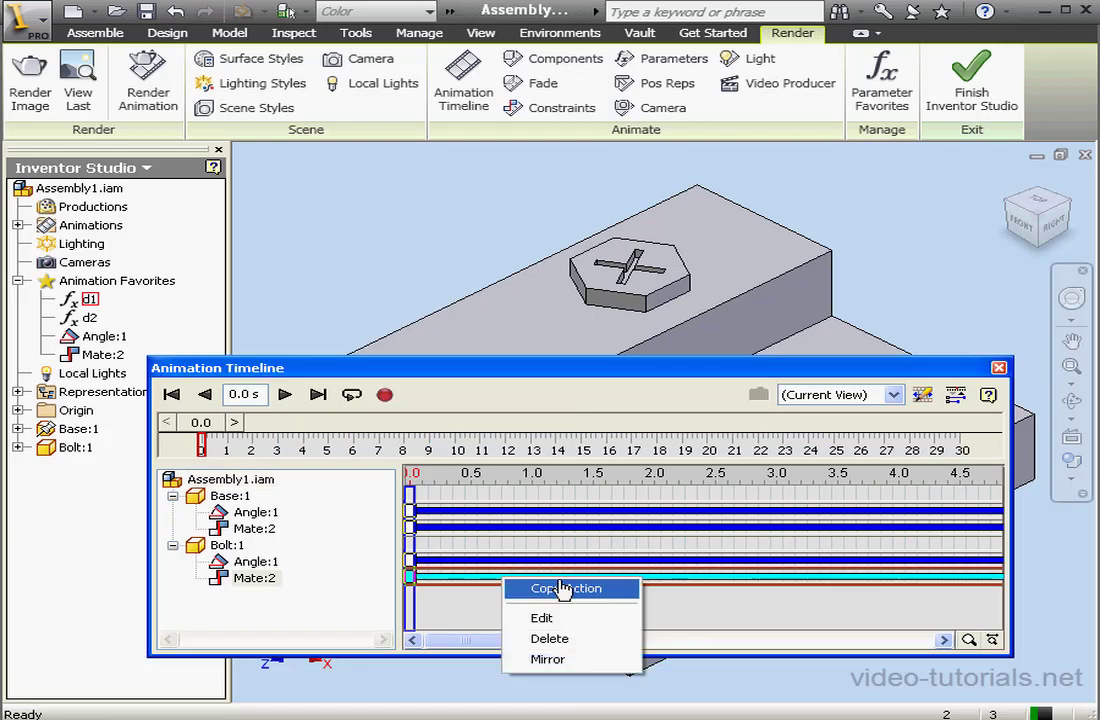
{"action": "left_click", "coordinate": [540, 640]}
{"action": "right_click", "coordinate": [520, 544]}
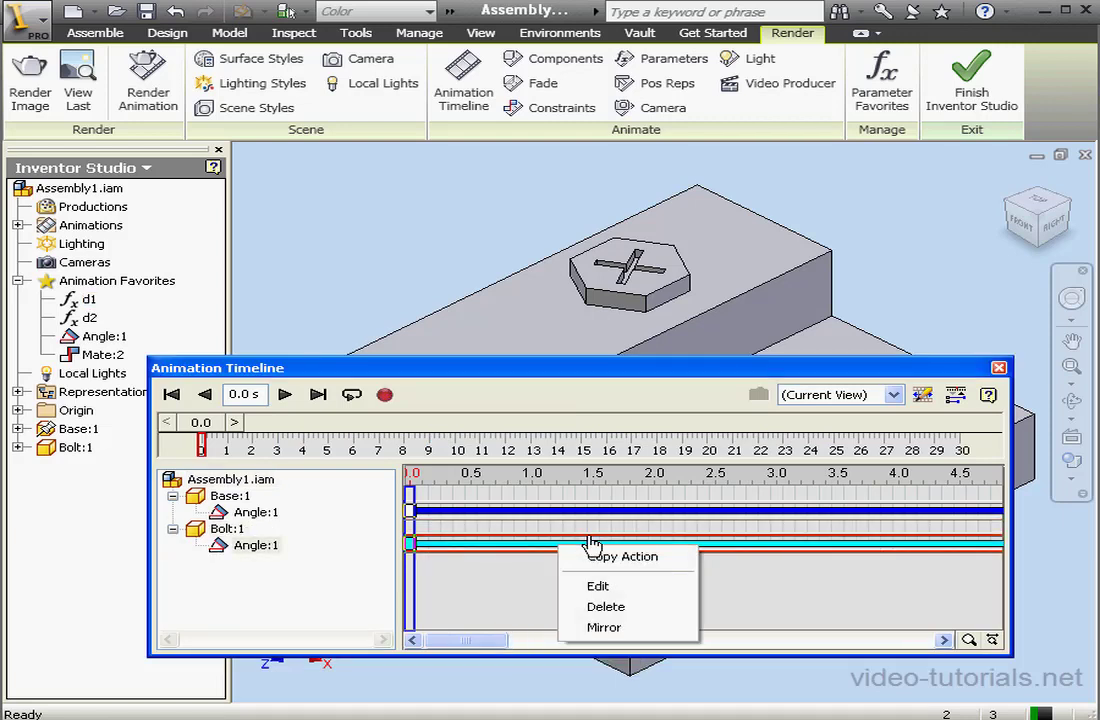
{"action": "left_click", "coordinate": [636, 609]}
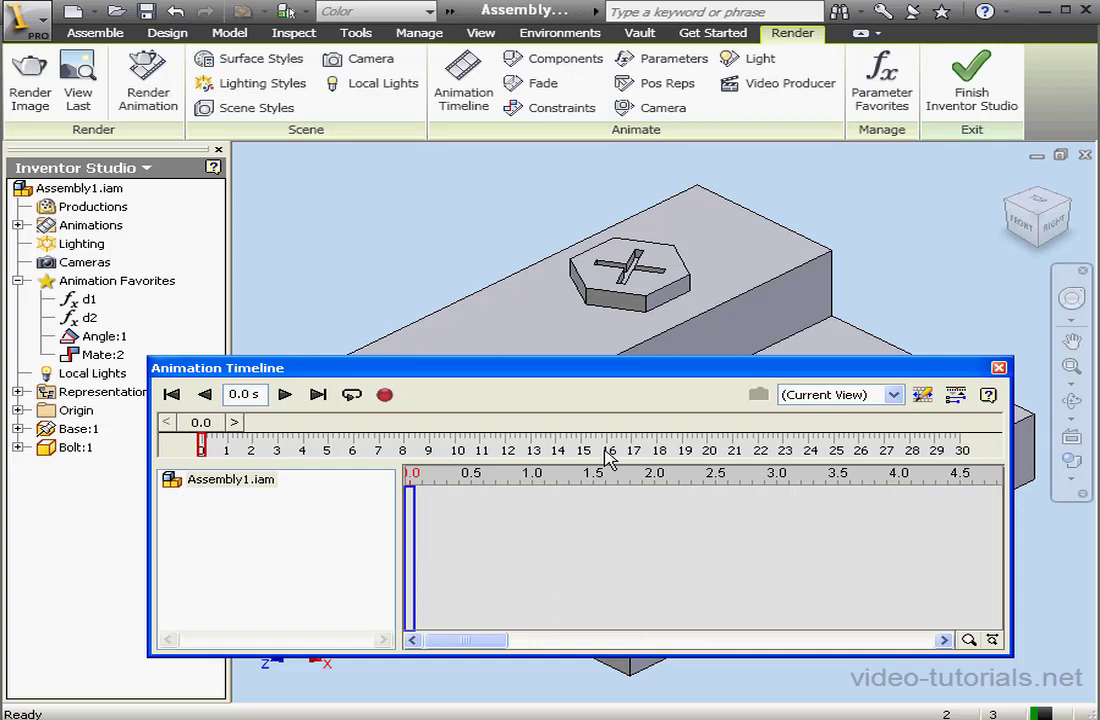
- Animate parameter d1 to an end value of 1.75 ending at 5 s, then scrub to preview
{"action": "right_click", "coordinate": [108, 298]}
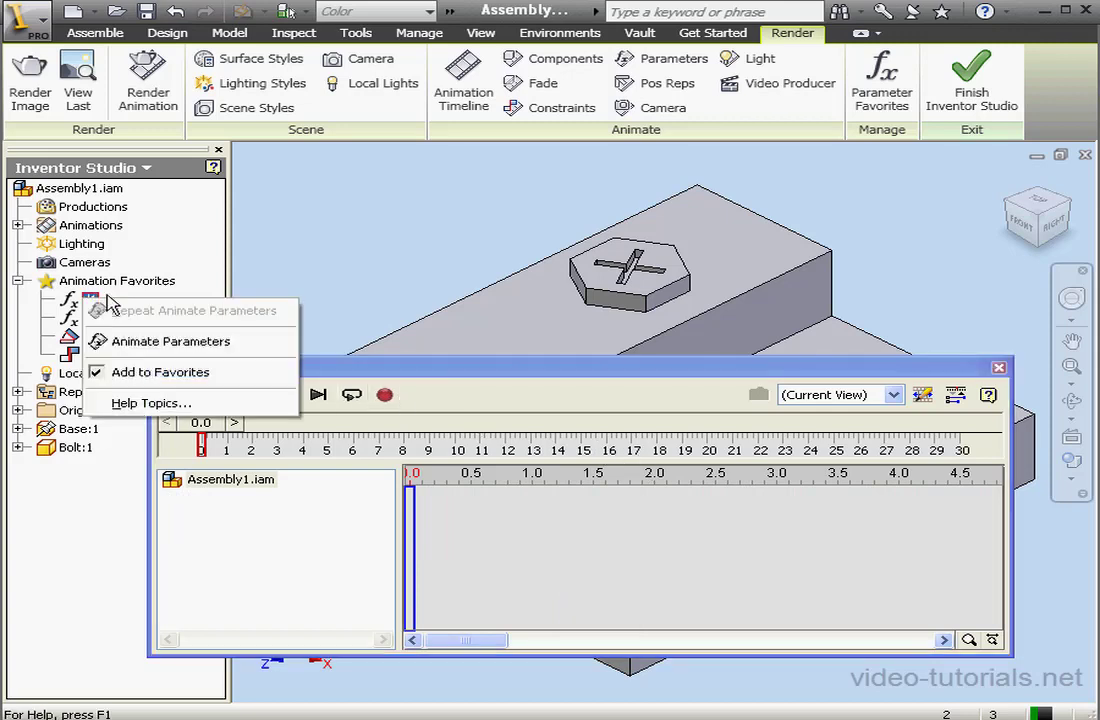
{"action": "left_click", "coordinate": [170, 343]}
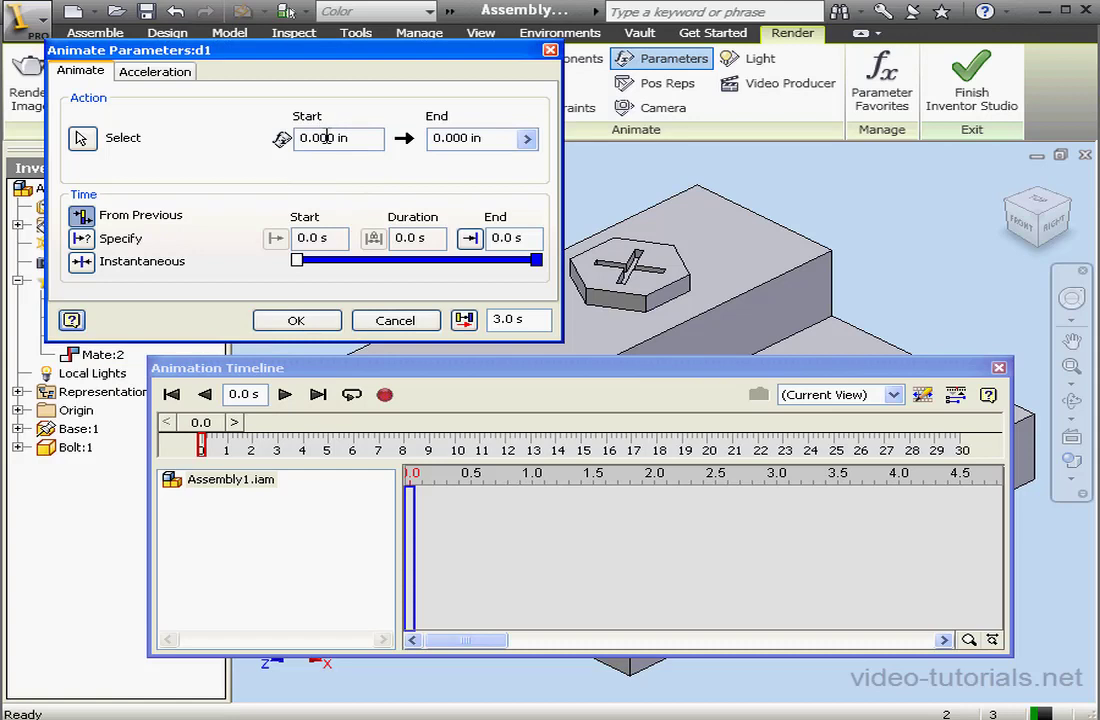
{"action": "left_click_drag", "start_coordinate": [493, 137], "coordinate": [415, 145]}
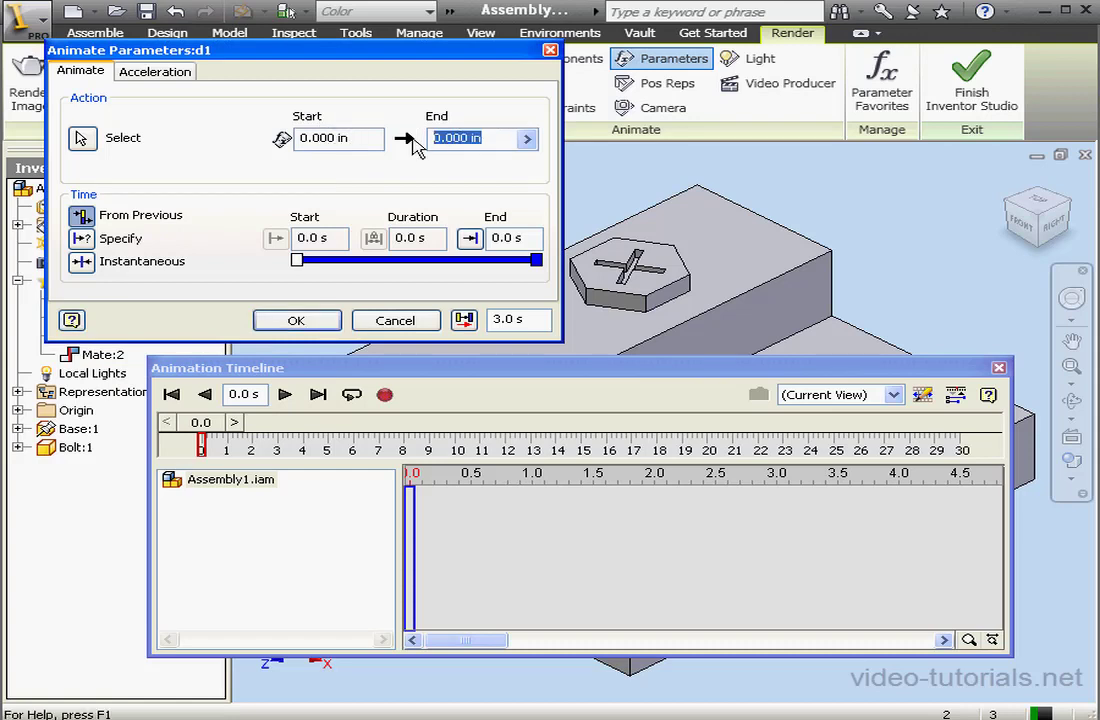
{"action": "type", "text": "1.75"}
{"action": "left_click_drag", "start_coordinate": [523, 237], "coordinate": [470, 238]}
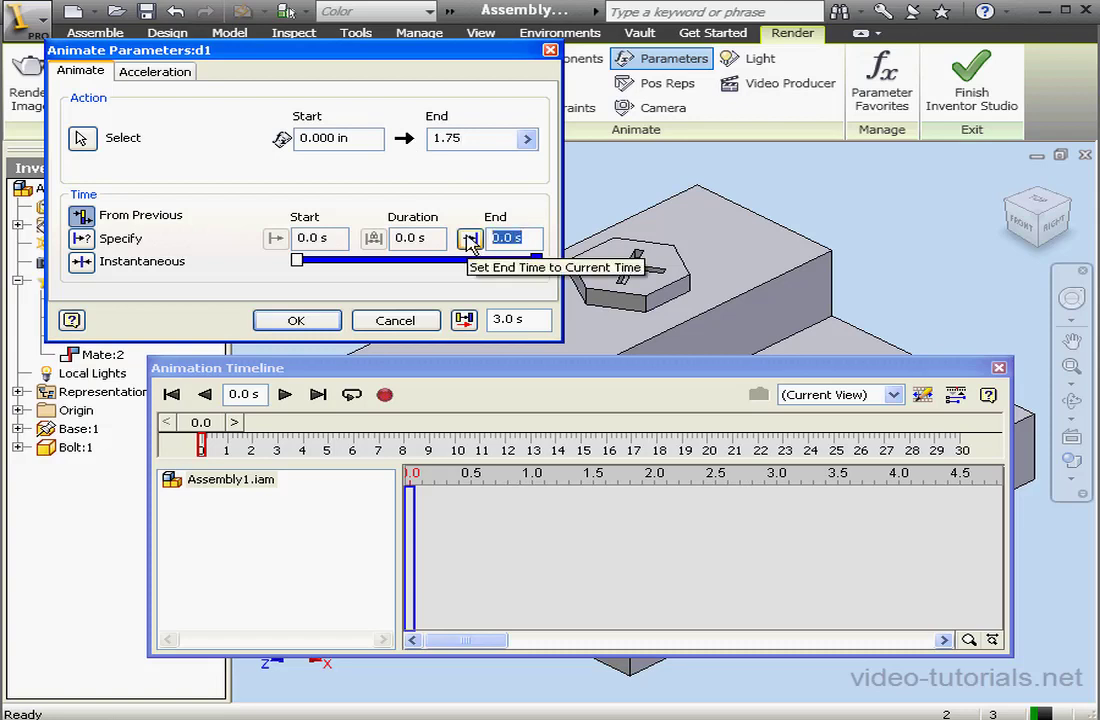
{"action": "type", "text": "5"}
{"action": "left_click", "coordinate": [325, 326]}
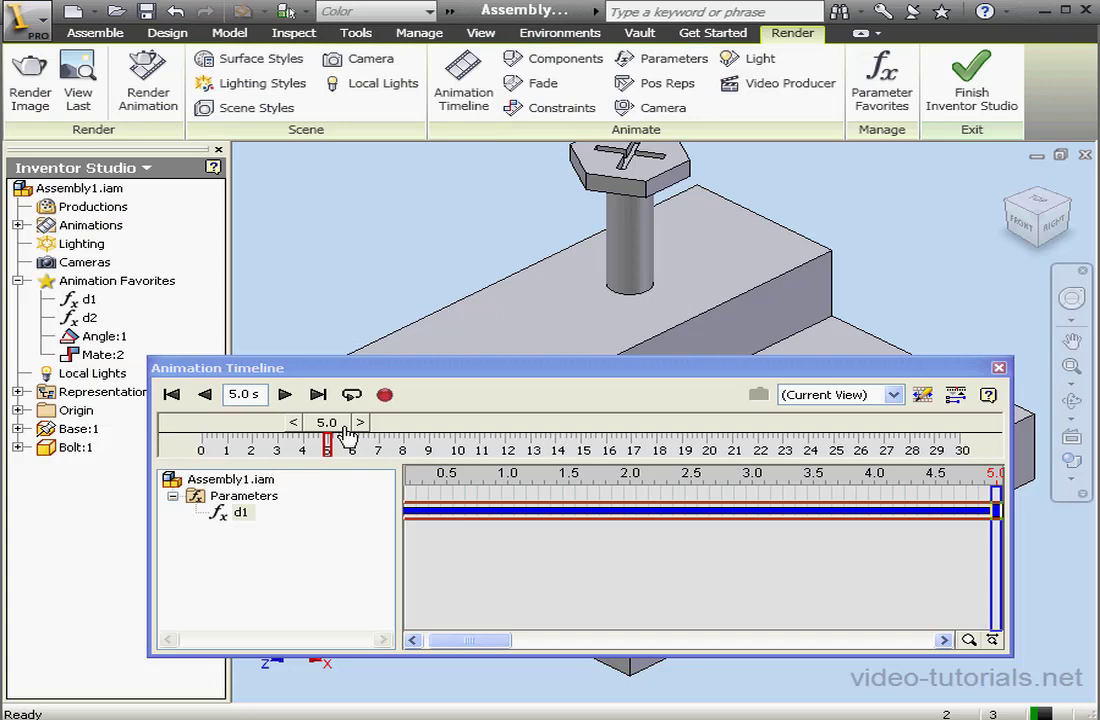
{"action": "left_click_drag", "start_coordinate": [346, 432], "coordinate": [322, 420]}
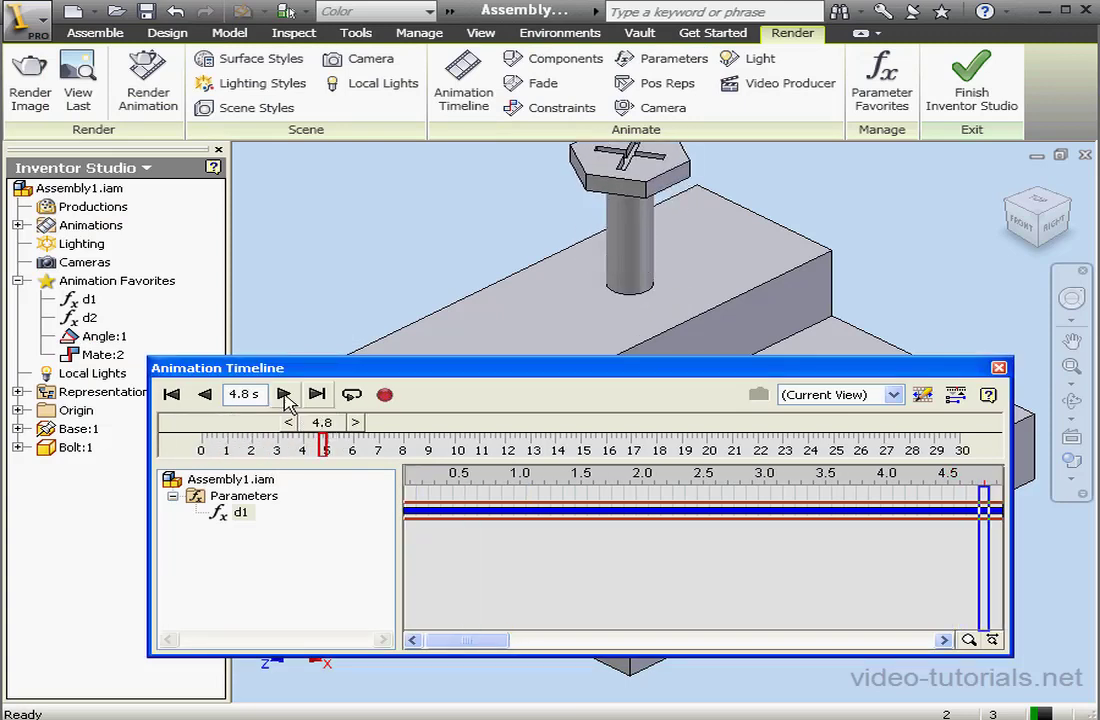
- Animate parameter d2 to 360 deg ending at 5 s, then scrub to preview the combined motion
{"action": "right_click", "coordinate": [92, 320]}
{"action": "left_click", "coordinate": [150, 363]}
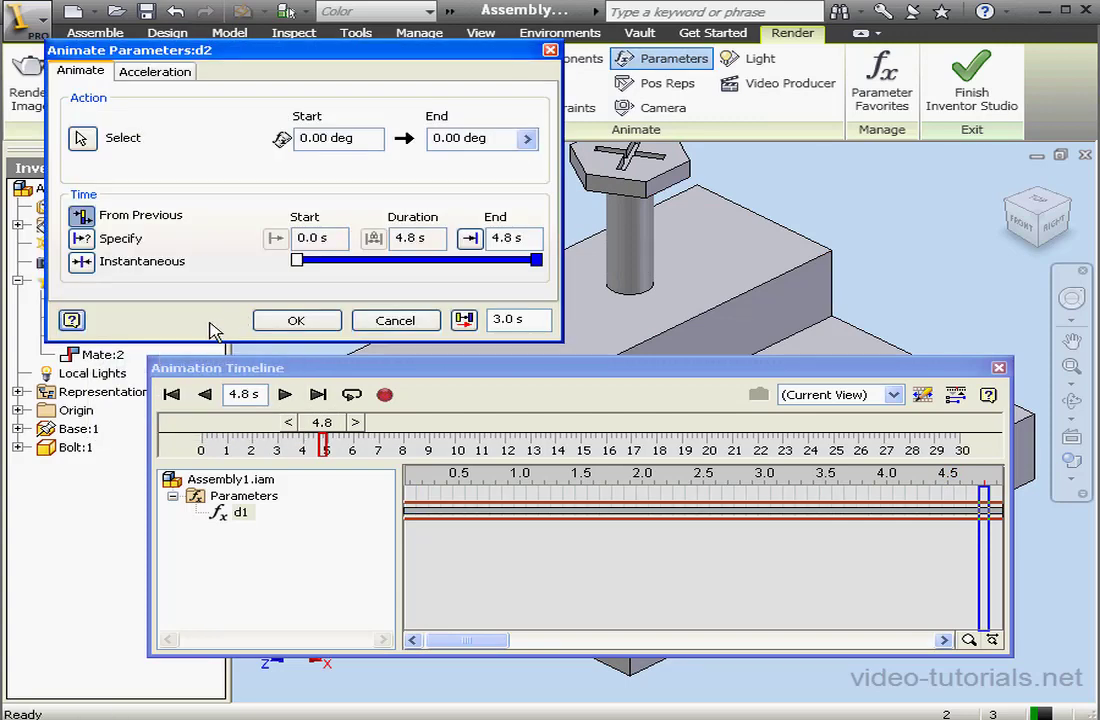
{"action": "left_click_drag", "start_coordinate": [509, 136], "coordinate": [424, 138]}
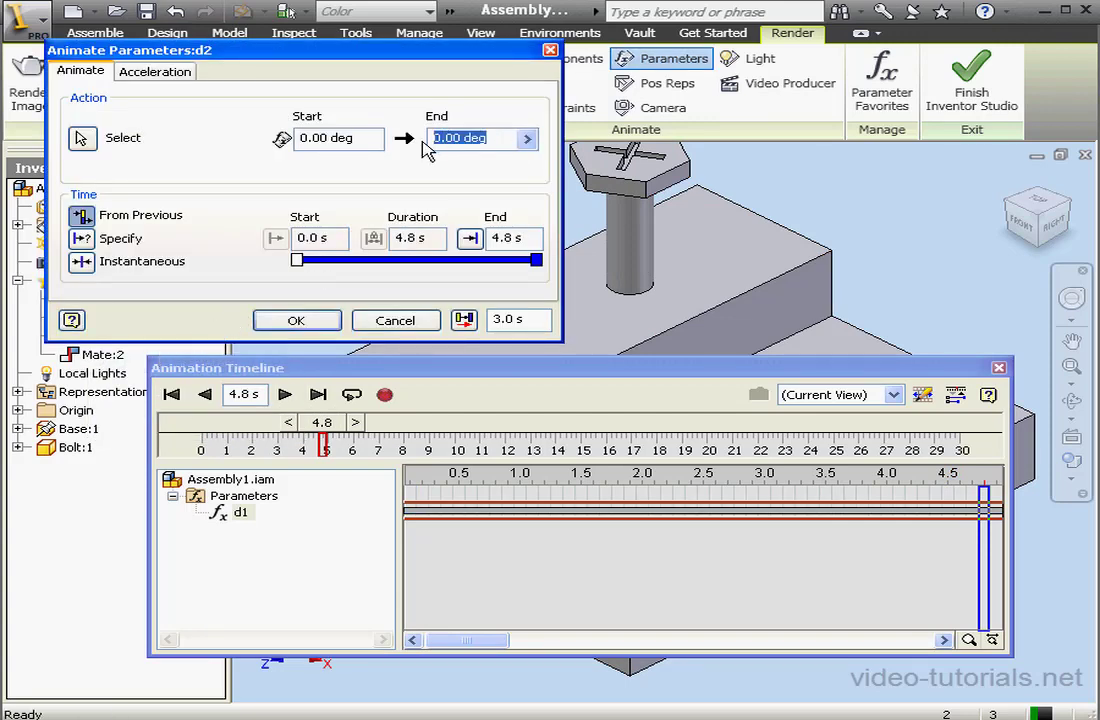
{"action": "type", "text": "360"}
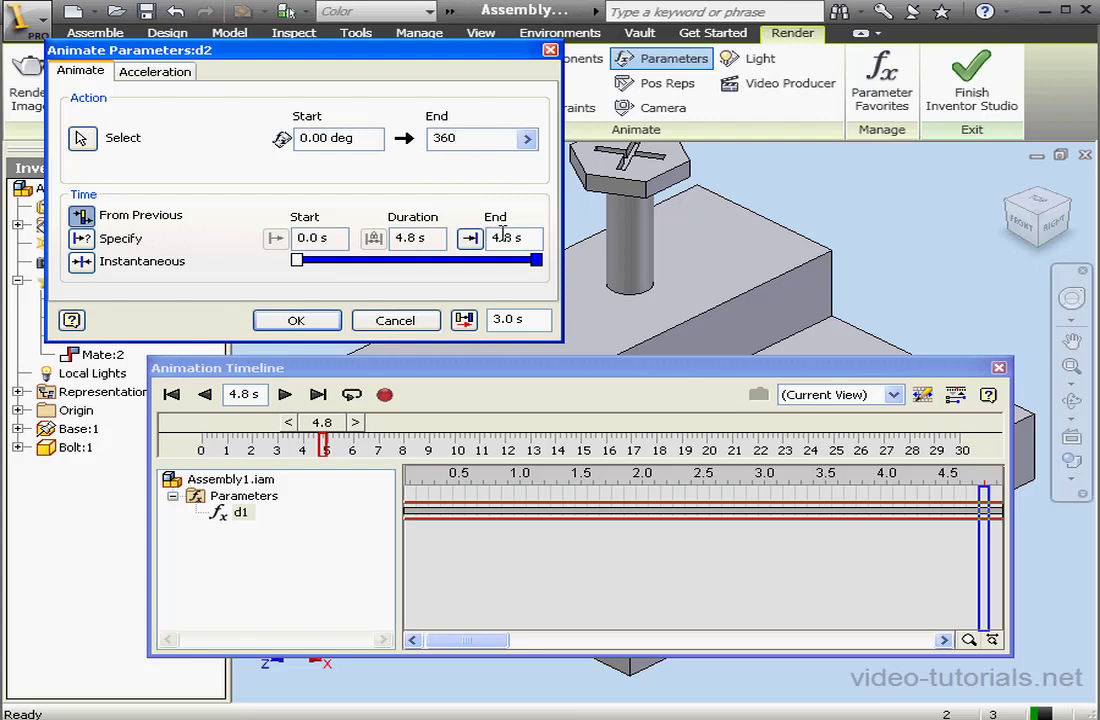
{"action": "left_click_drag", "start_coordinate": [523, 238], "coordinate": [489, 238]}
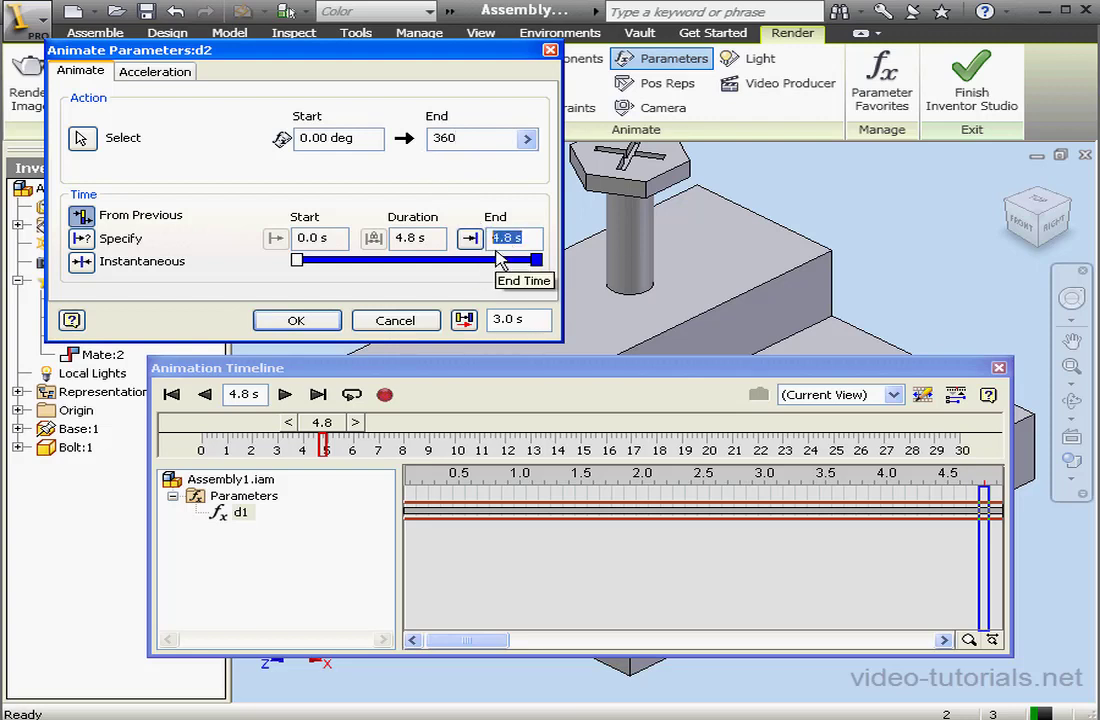
{"action": "type", "text": "5"}
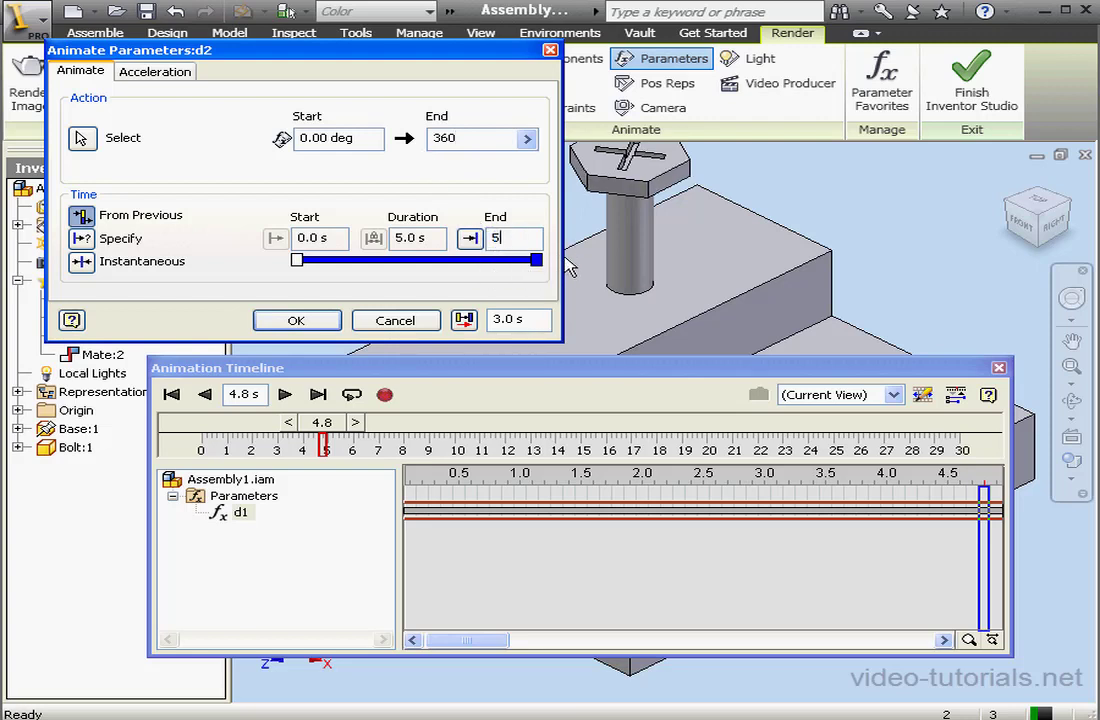
{"action": "left_click", "coordinate": [296, 320]}
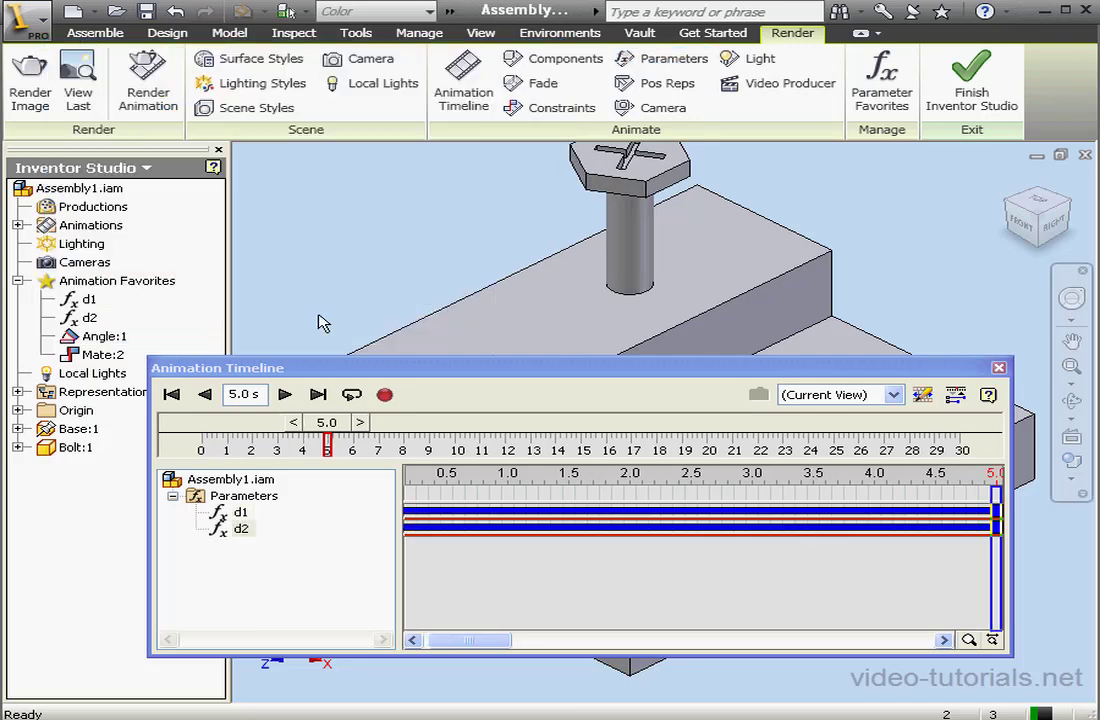
{"action": "mouse_move", "coordinate": [325, 422]}
{"action": "left_mouse_down"}
{"action": "mouse_move", "coordinate": [201, 422]}
{"action": "mouse_move", "coordinate": [305, 425]}
{"action": "left_mouse_up"}
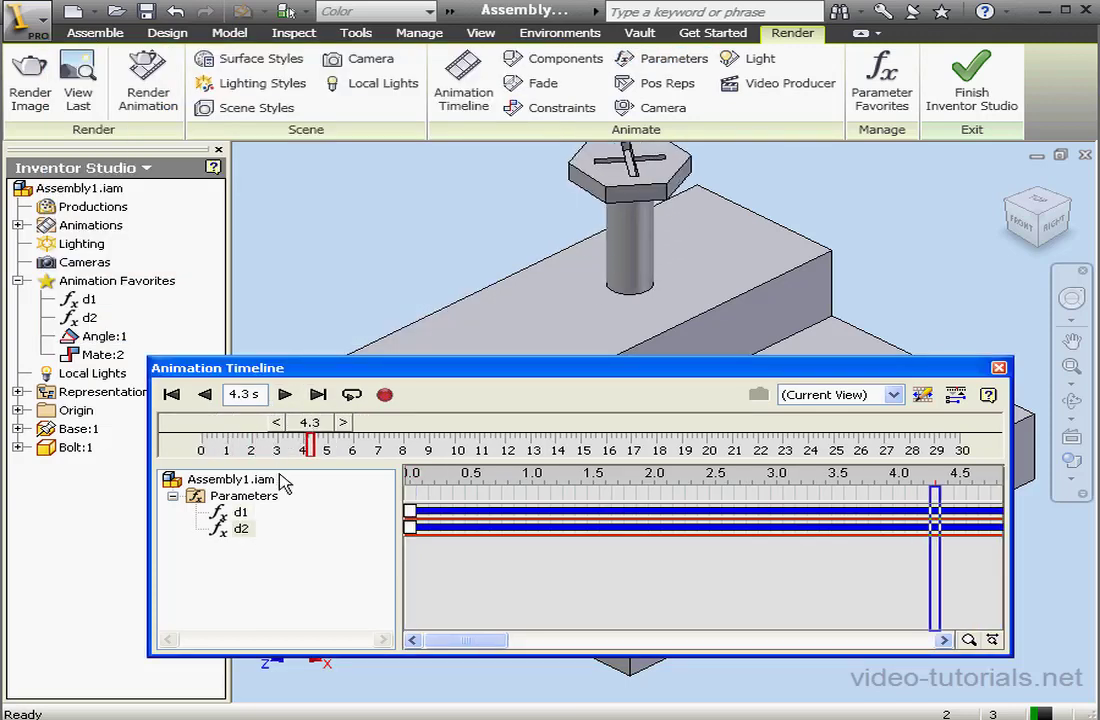
- In the Record Animation settings, set the output size preset to 320 x 240
{"action": "left_click", "coordinate": [385, 394]}
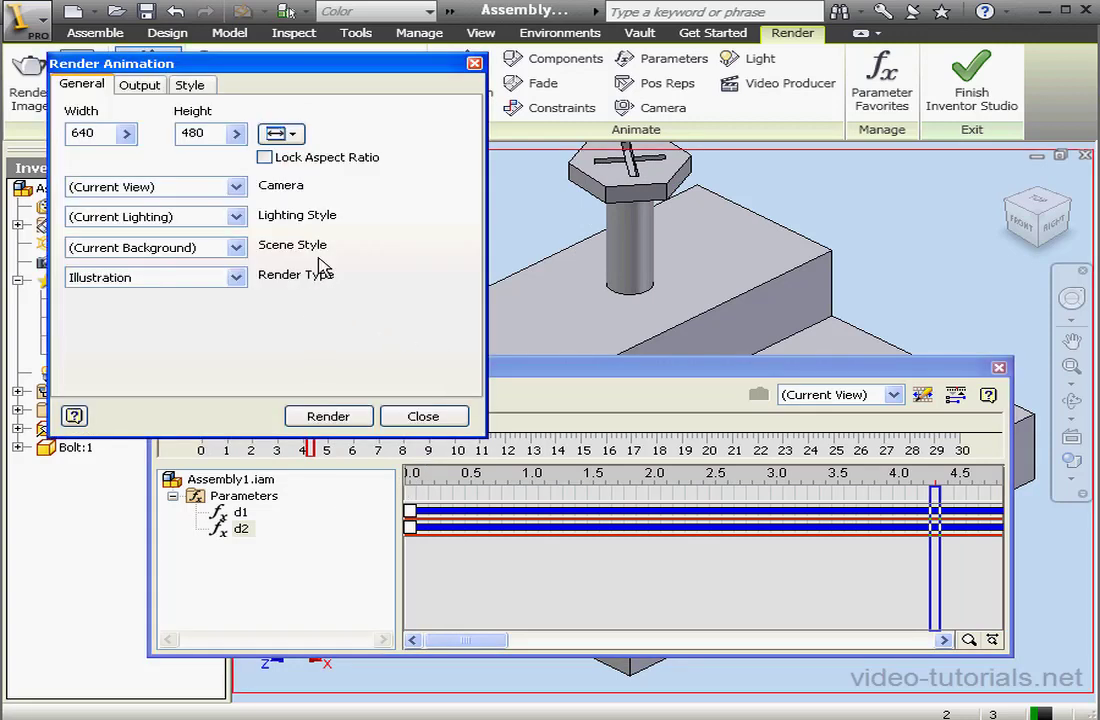
{"action": "left_click", "coordinate": [294, 135]}
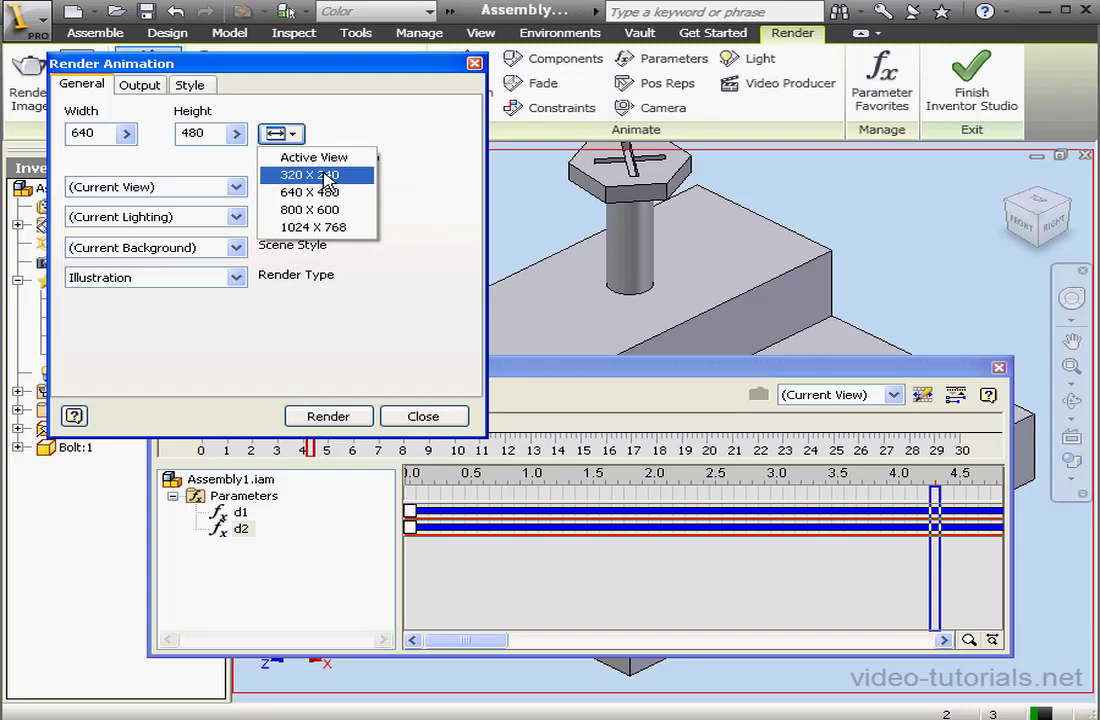
{"action": "left_click", "coordinate": [312, 174]}
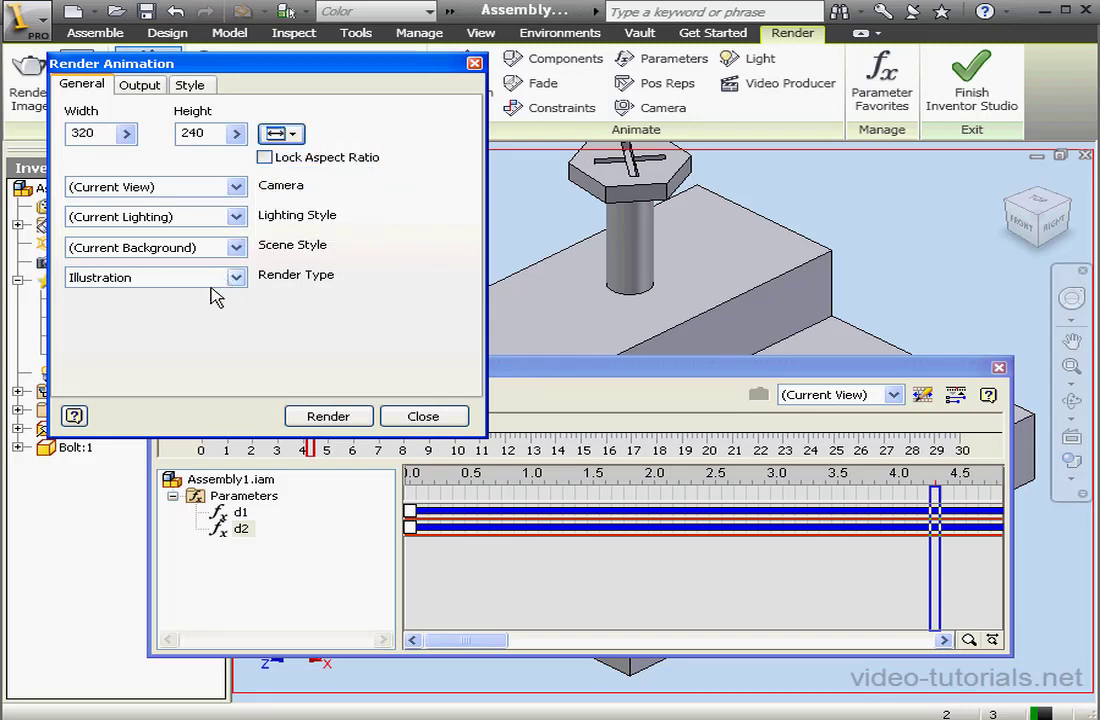
- Set the output file to Video.avi inside folder 14
{"action": "left_click", "coordinate": [132, 84]}
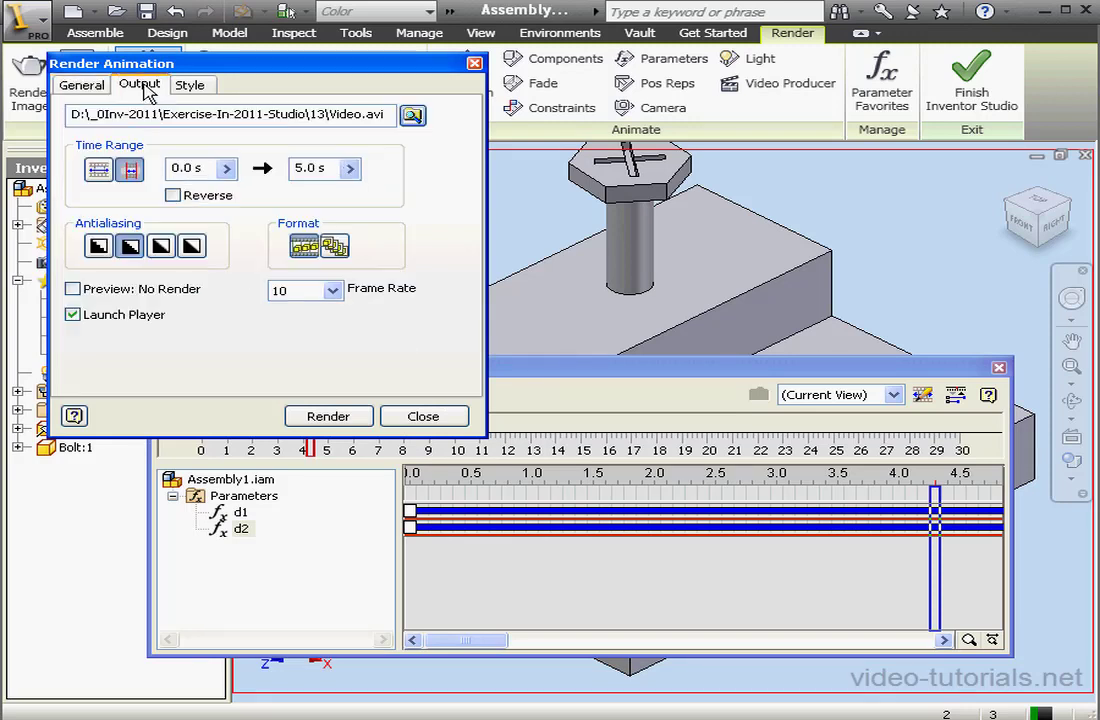
{"action": "left_click", "coordinate": [412, 114]}
{"action": "left_click", "coordinate": [795, 204]}
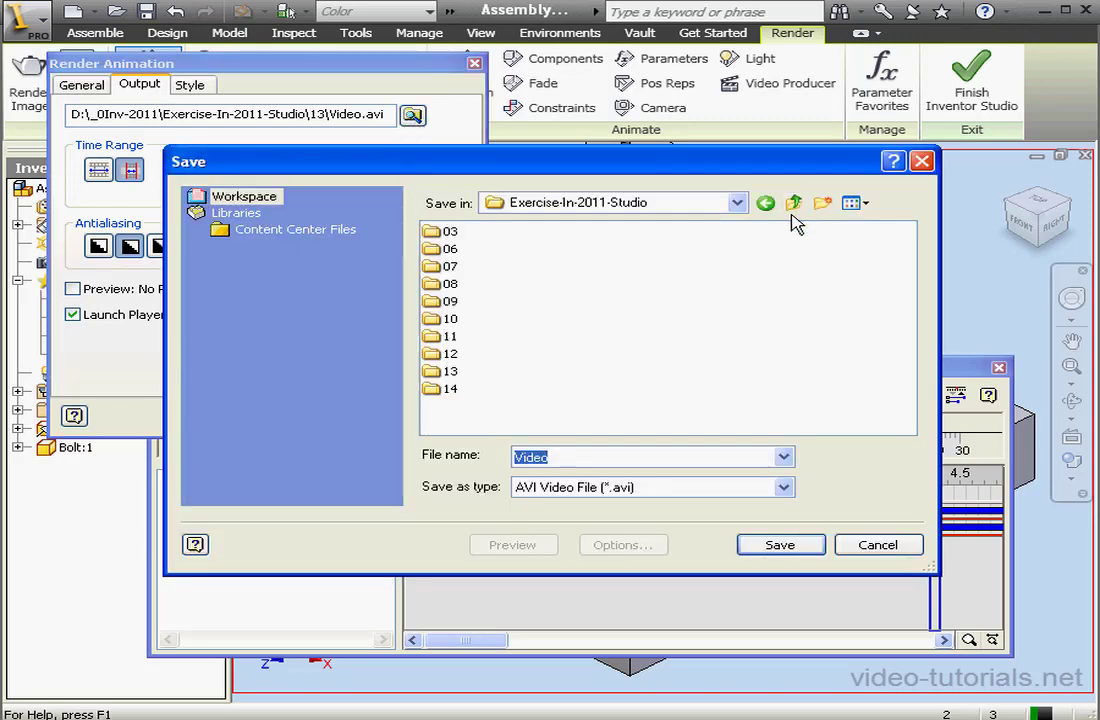
{"action": "left_click", "coordinate": [447, 388]}
{"action": "double_click", "coordinate": [447, 388]}
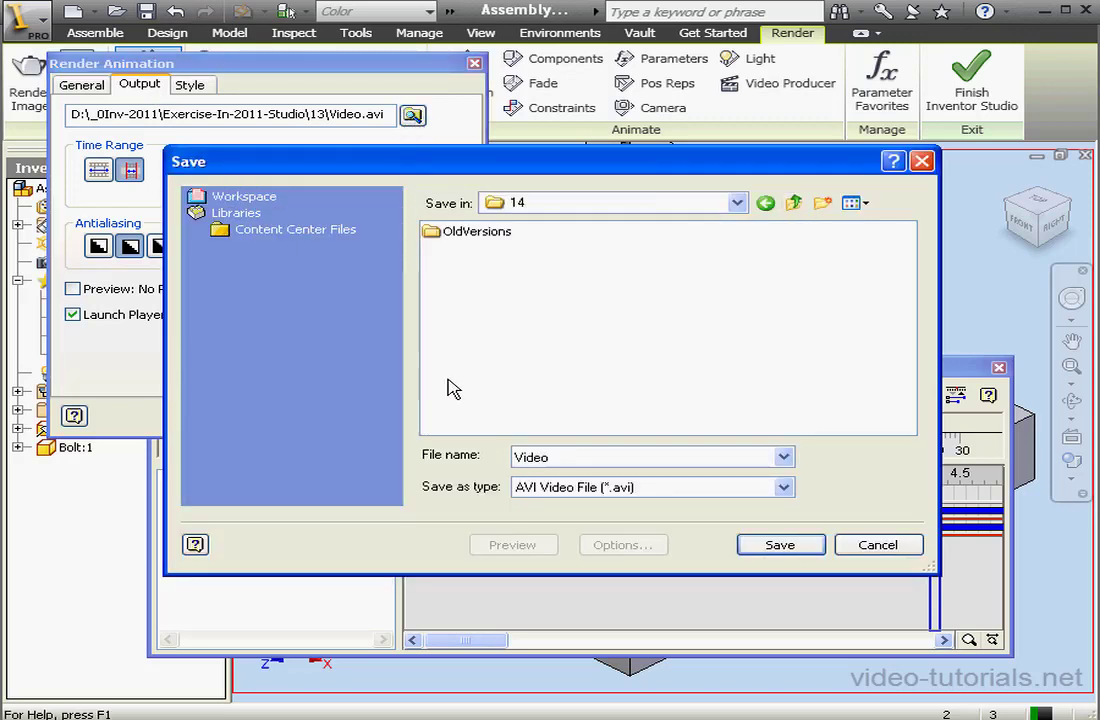
{"action": "left_click", "coordinate": [822, 546]}
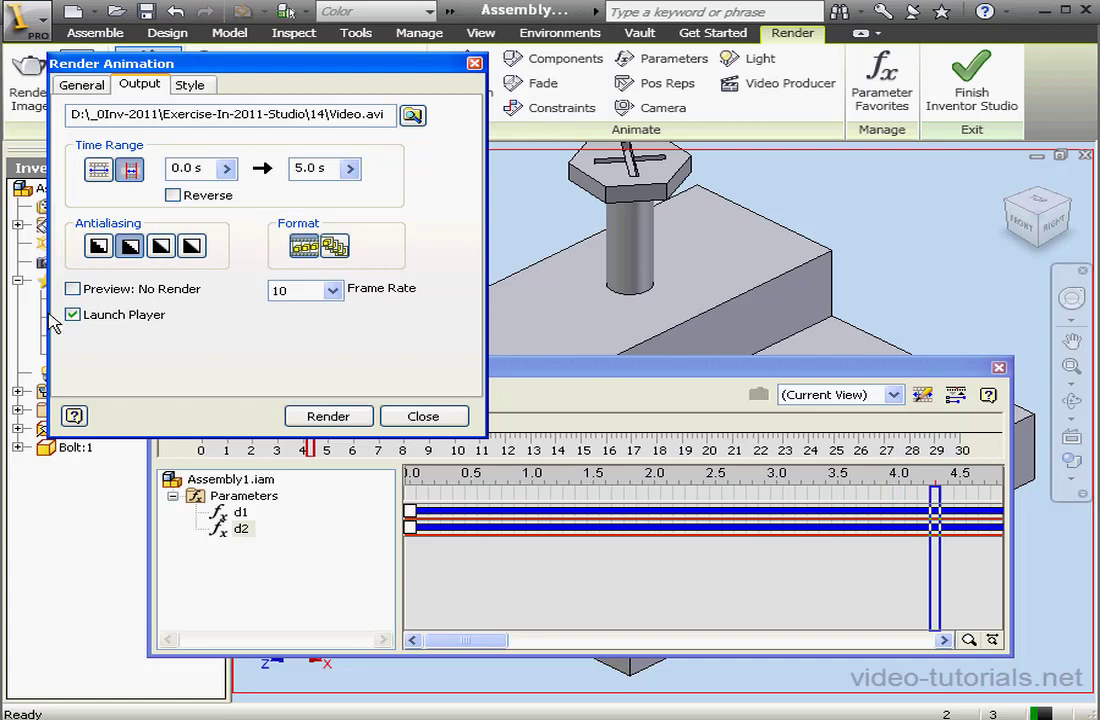
- Start rendering the animation and accept the default video compression settings
{"action": "left_click", "coordinate": [350, 418]}
{"action": "left_click", "coordinate": [360, 148]}
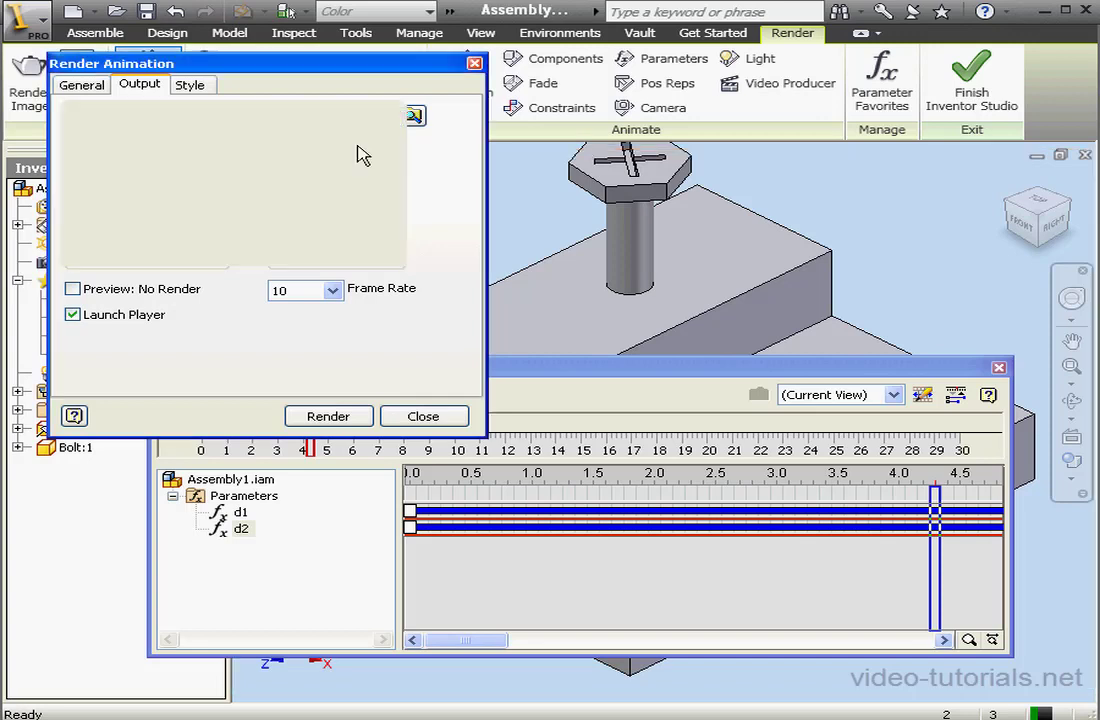